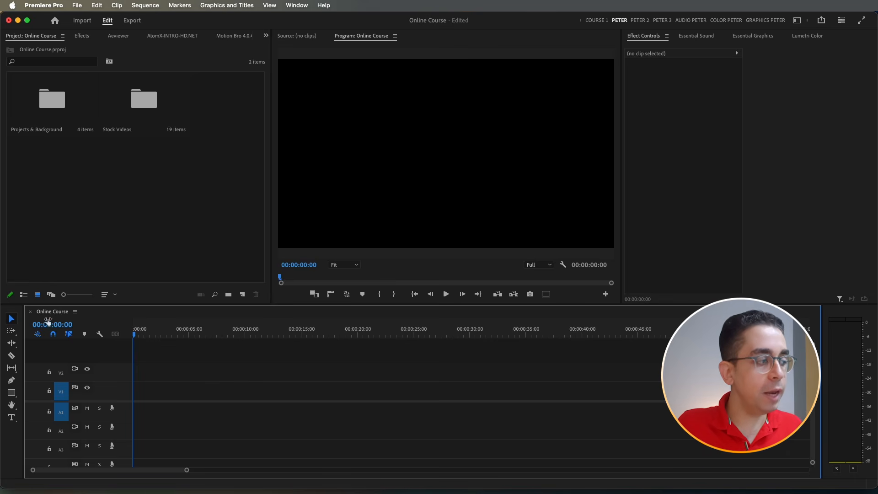
# Step: Show the safe margins in the Program monitor and make sure the Safe Margins control is included in its button layout
pyautogui.click(11, 395)
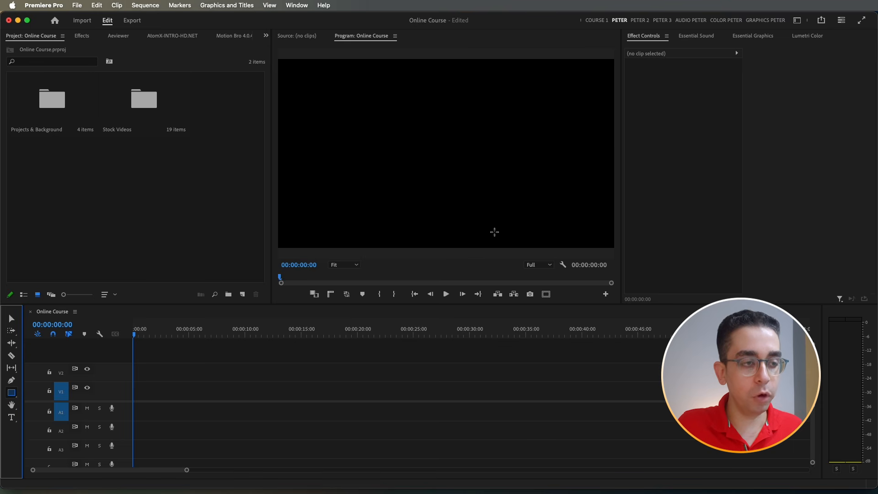
pyautogui.click(546, 295)
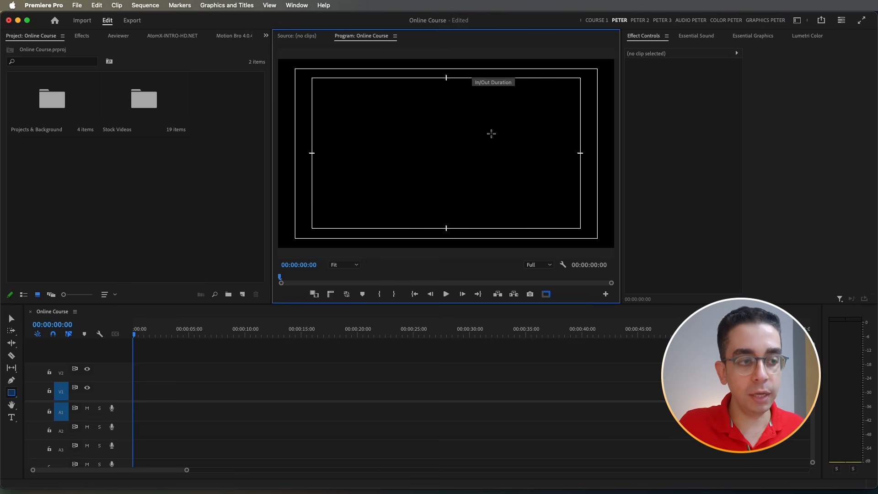
pyautogui.click(605, 294)
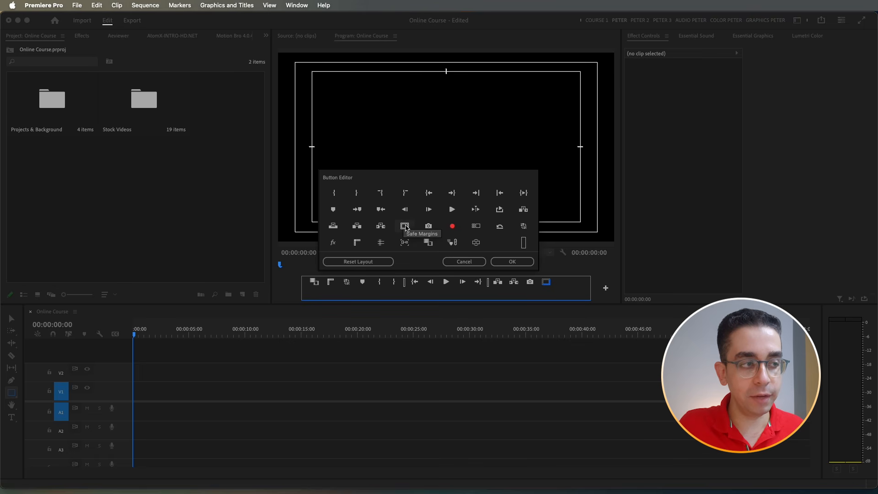
pyautogui.moveTo(406, 229); pyautogui.dragTo(571, 285)
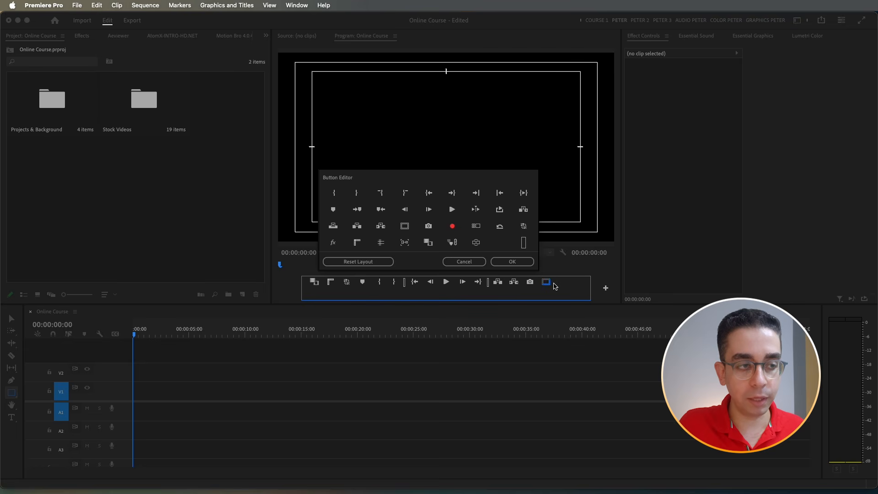
pyautogui.click(506, 264)
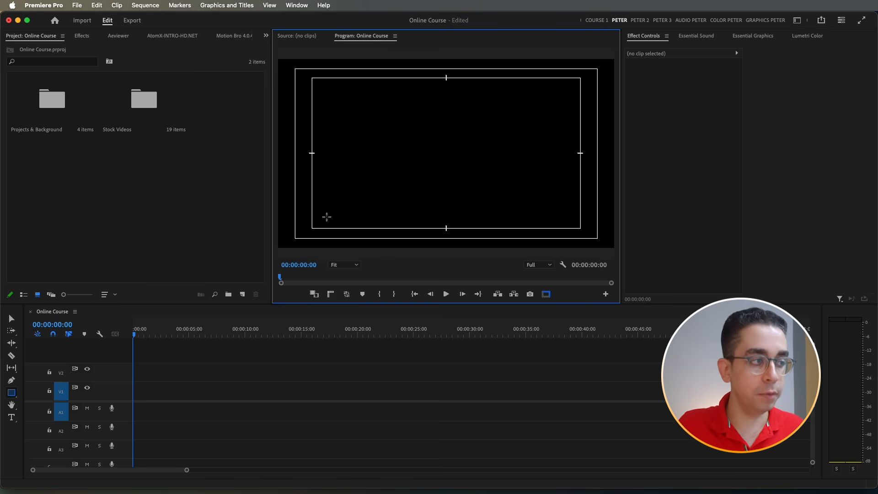
# Step: Draw a fully rounded bar about 736 × 123 px in the frame's lower left, with the graphic's position at 1039, 500
pyautogui.moveTo(298, 207); pyautogui.dragTo(428, 231)
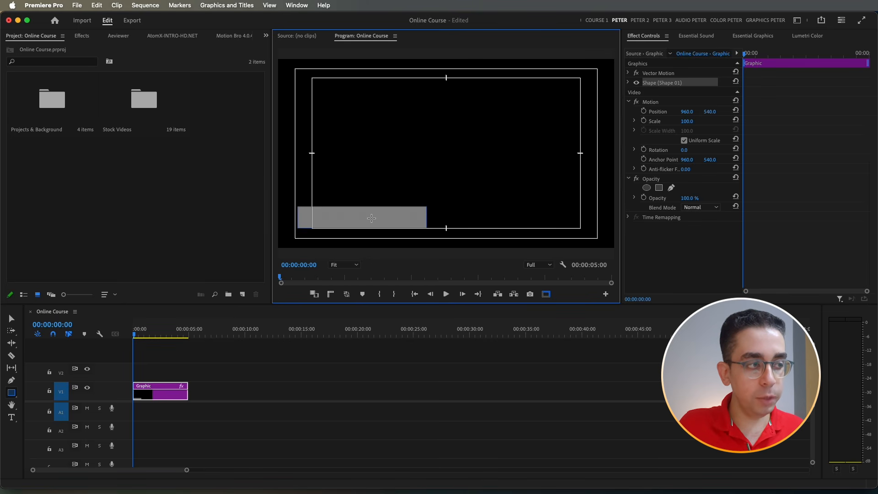
pyautogui.moveTo(686, 112)
pyautogui.mouseDown()
pyautogui.moveTo(732, 112)
pyautogui.moveTo(695, 112)
pyautogui.mouseUp()
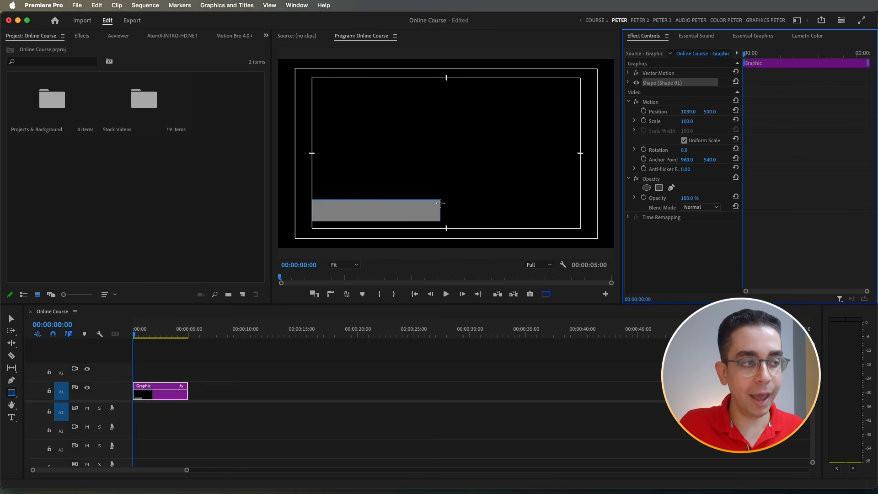
pyautogui.click(12, 317)
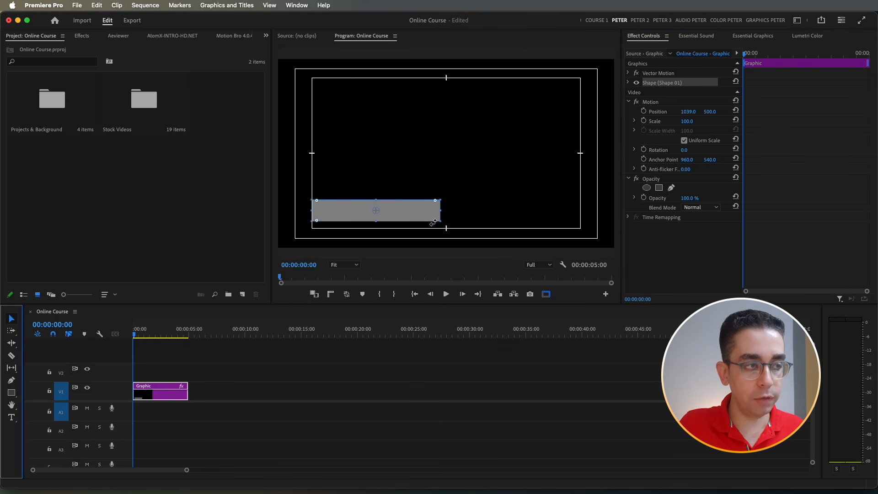
pyautogui.moveTo(434, 219); pyautogui.dragTo(415, 215)
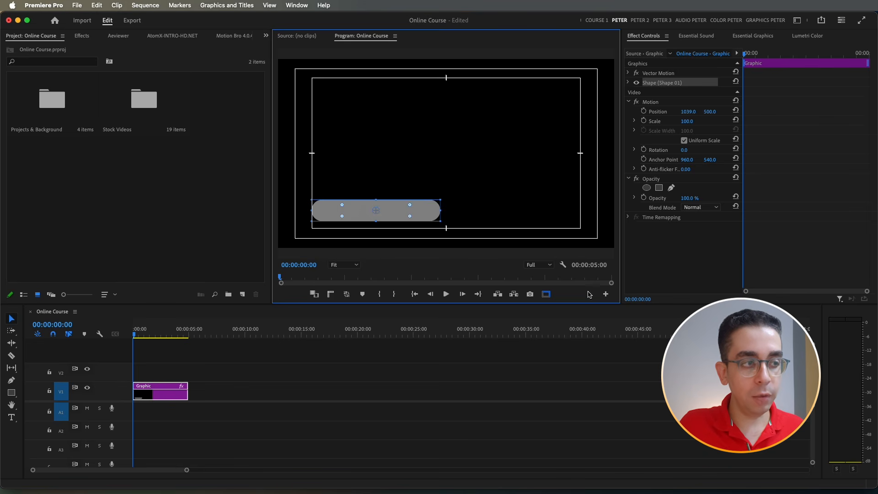
# Step: Copy the color code 0A333F from the color codes document in TextEdit and return to Premiere Pro
pyautogui.moveTo(793, 487)
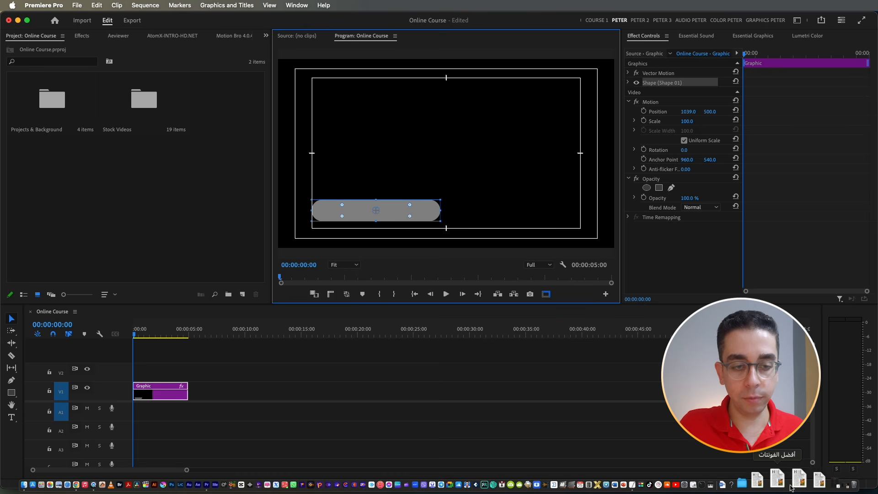
pyautogui.click(798, 489)
pyautogui.moveTo(366, 157); pyautogui.dragTo(293, 156)
pyautogui.press('super+c')
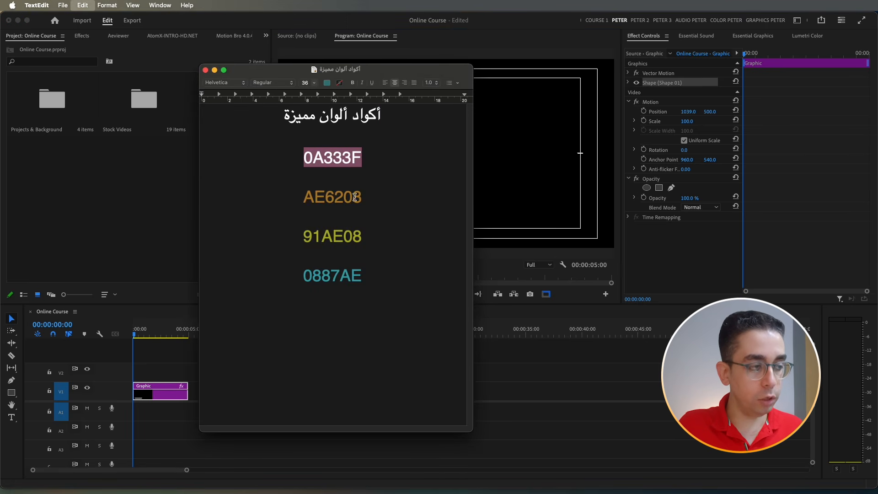
pyautogui.click(634, 400)
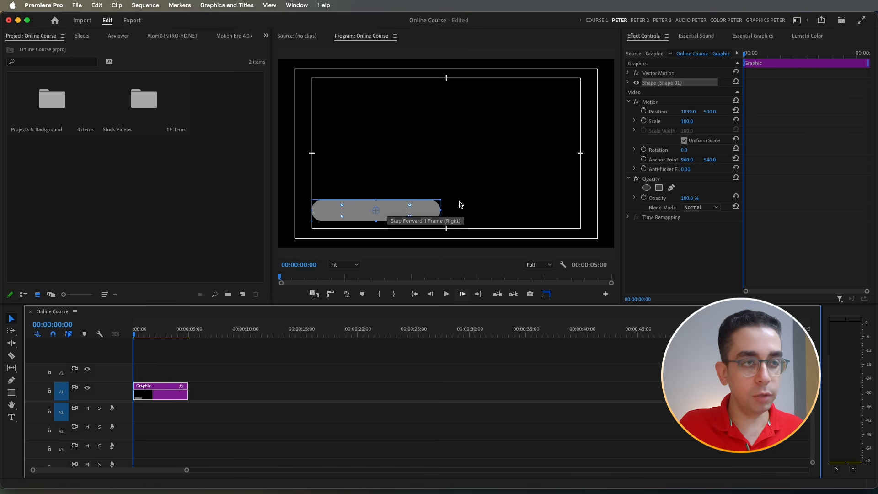
# Step: Set the fill color of the rounded bar to the copied code 0A333F
pyautogui.click(629, 84)
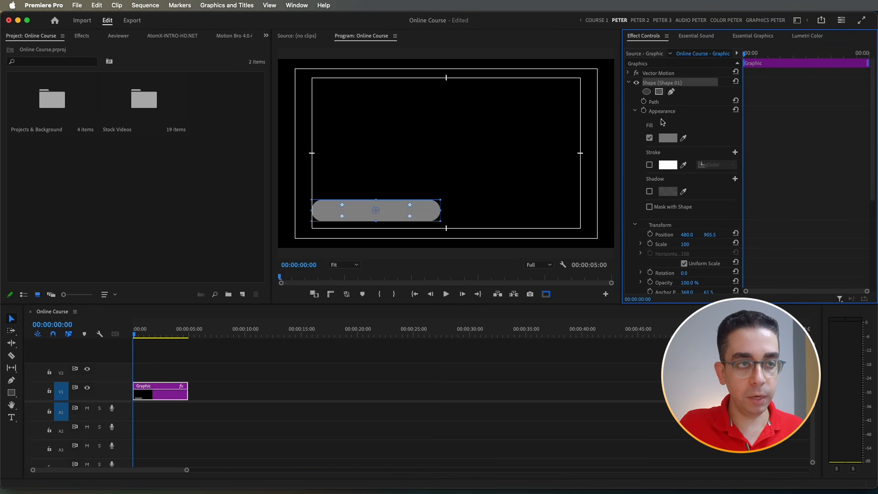
pyautogui.click(670, 140)
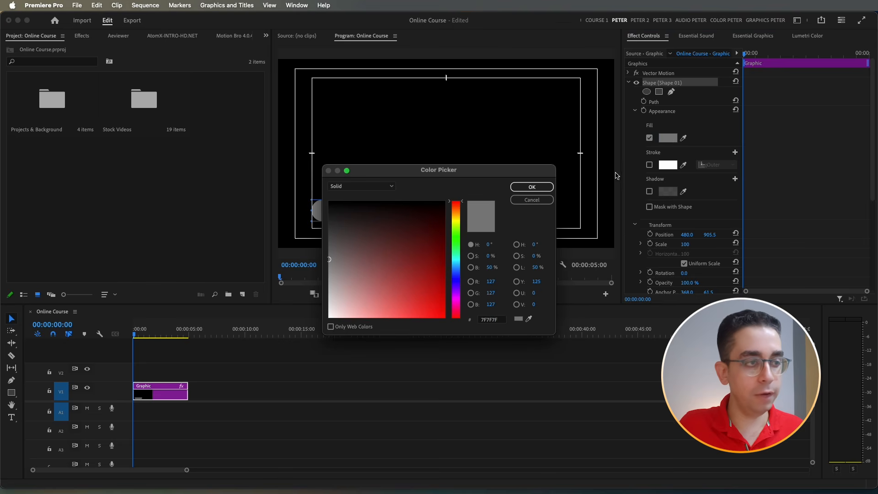
pyautogui.click(499, 320)
pyautogui.press('super+v')
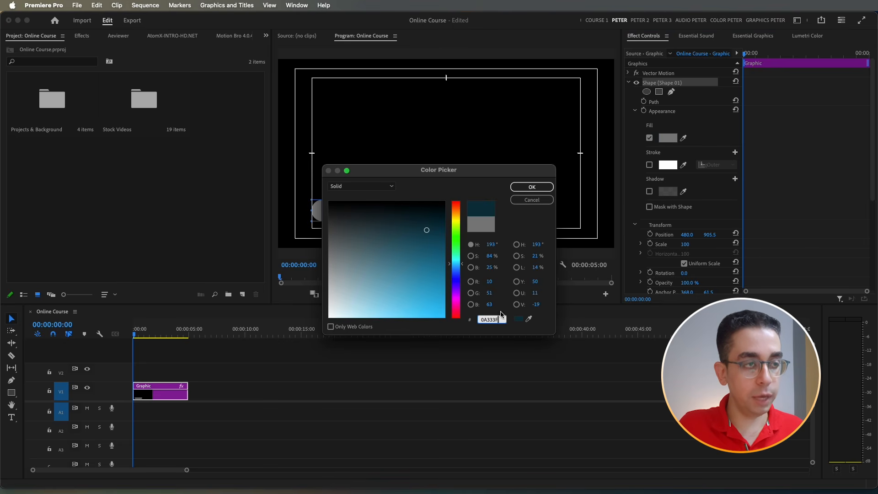
pyautogui.click(531, 187)
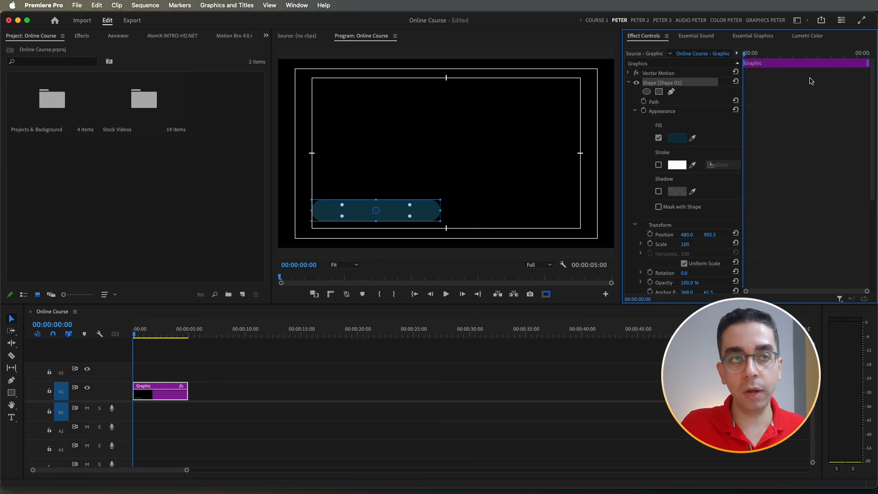
# Step: Add the text "Premiere Pro" on the rounded bar and place it at about 184, 936
pyautogui.click(762, 36)
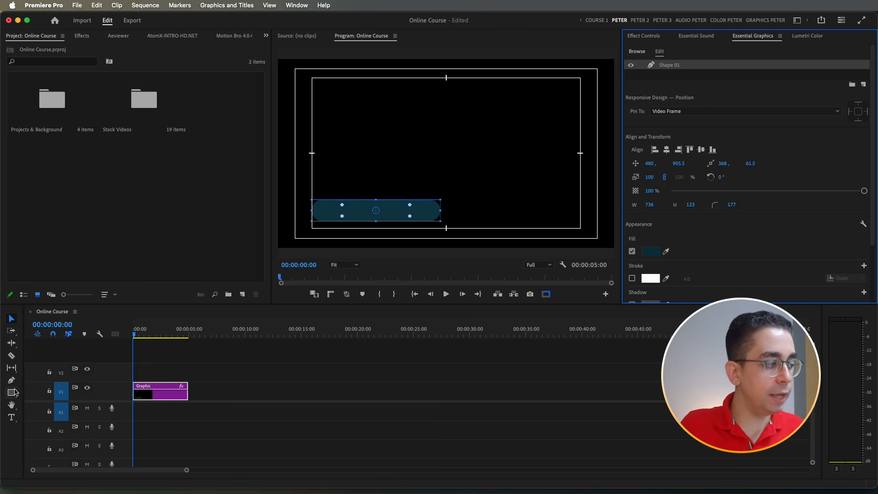
pyautogui.click(11, 417)
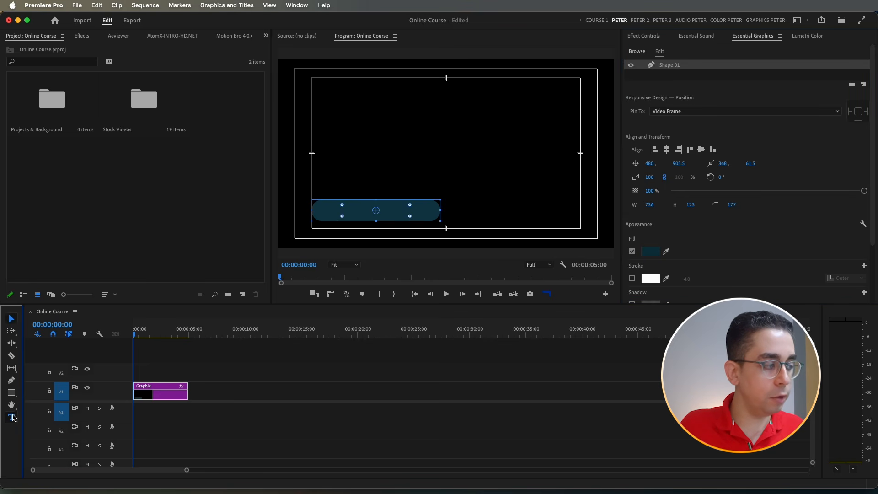
pyautogui.click(342, 210)
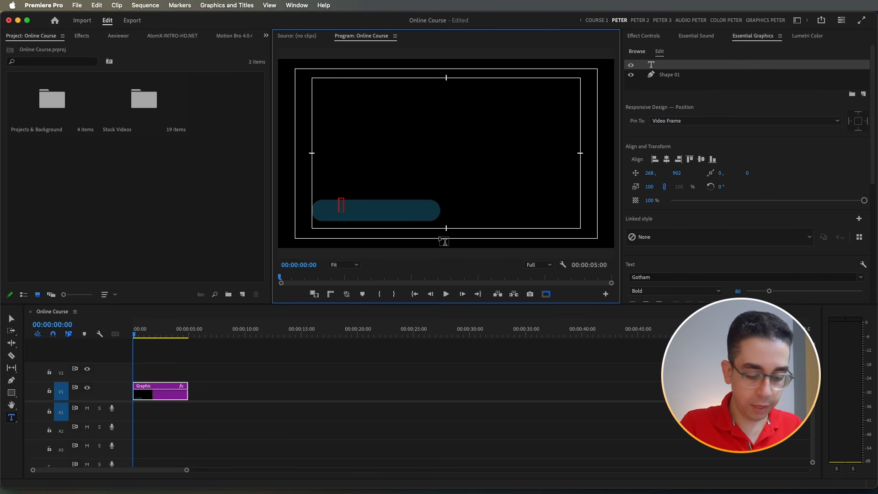
pyautogui.write('Premie')
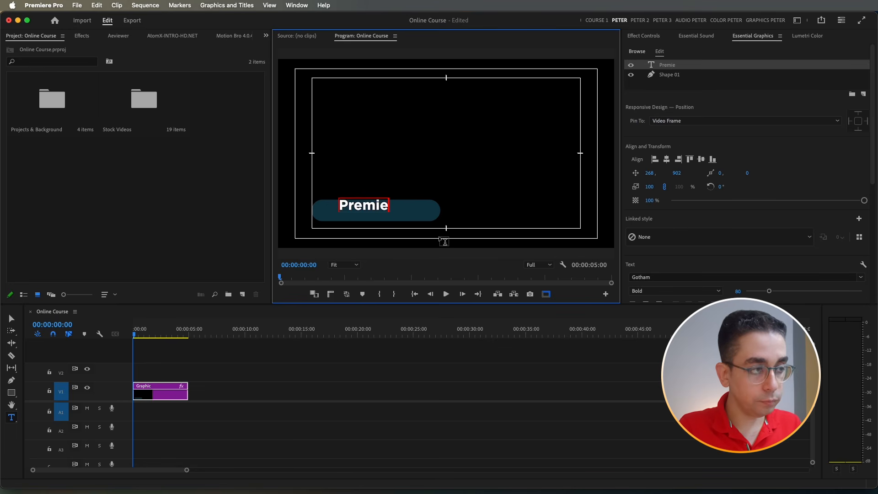
pyautogui.write('re Pro')
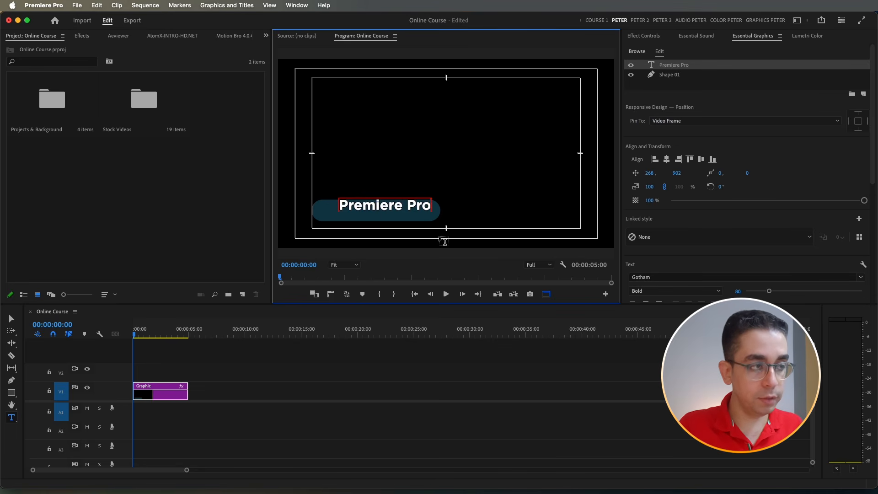
pyautogui.click(10, 319)
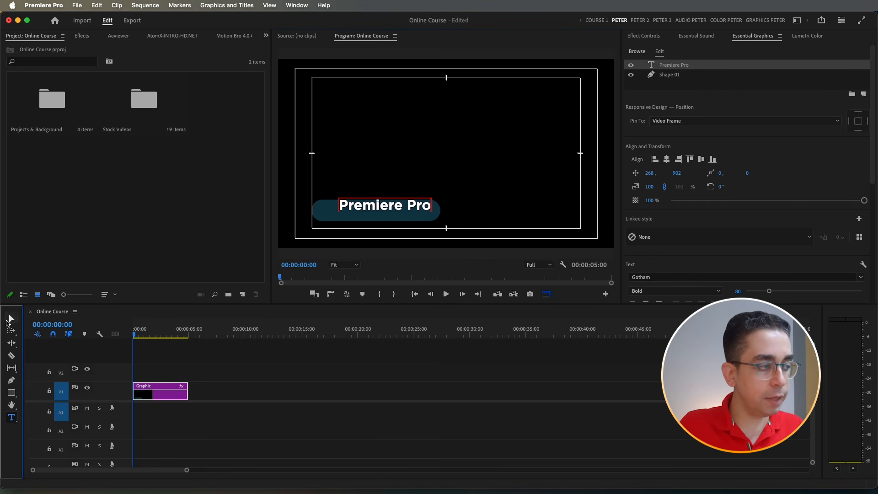
pyautogui.moveTo(374, 207)
pyautogui.mouseDown()
pyautogui.moveTo(349, 210)
pyautogui.moveTo(385, 212)
pyautogui.moveTo(374, 212)
pyautogui.mouseUp()
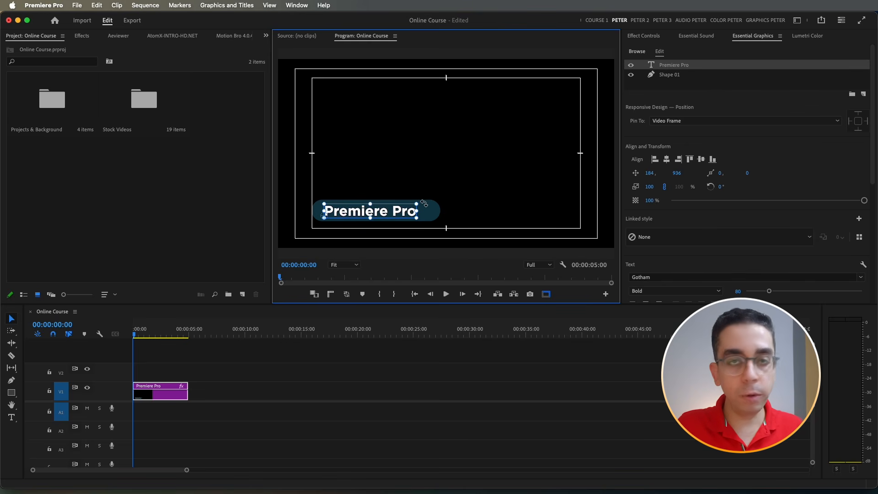
# Step: Center the text and the bar on each other horizontally and vertically using Align to Selection, and hide the safe margins
pyautogui.keyDown('shift'); pyautogui.click(671, 76); pyautogui.keyUp('shift')
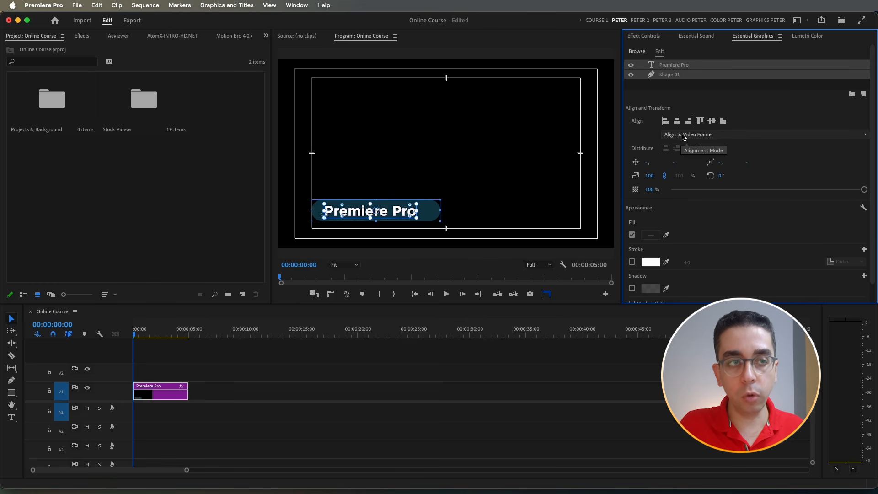
pyautogui.click(704, 135)
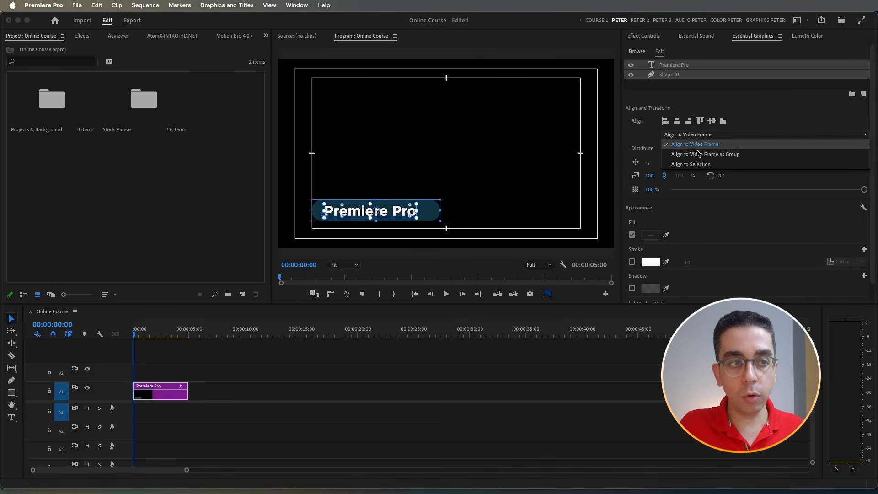
pyautogui.click(692, 167)
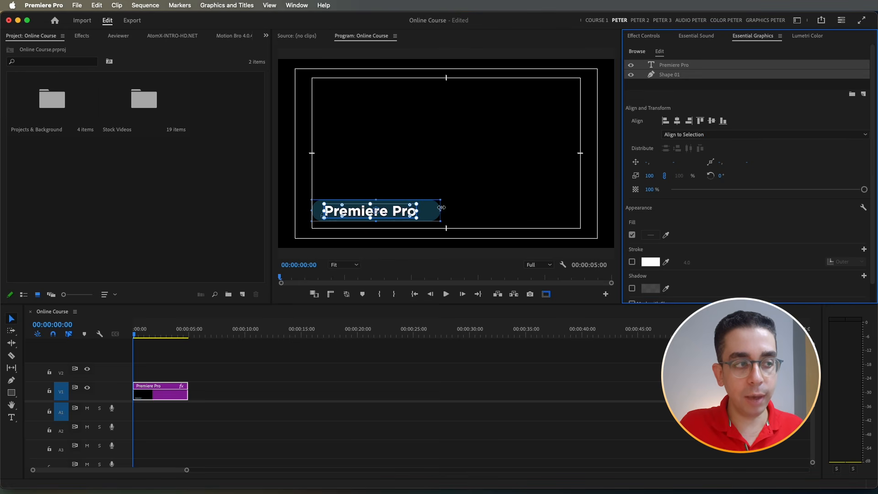
pyautogui.click(677, 121)
pyautogui.click(713, 122)
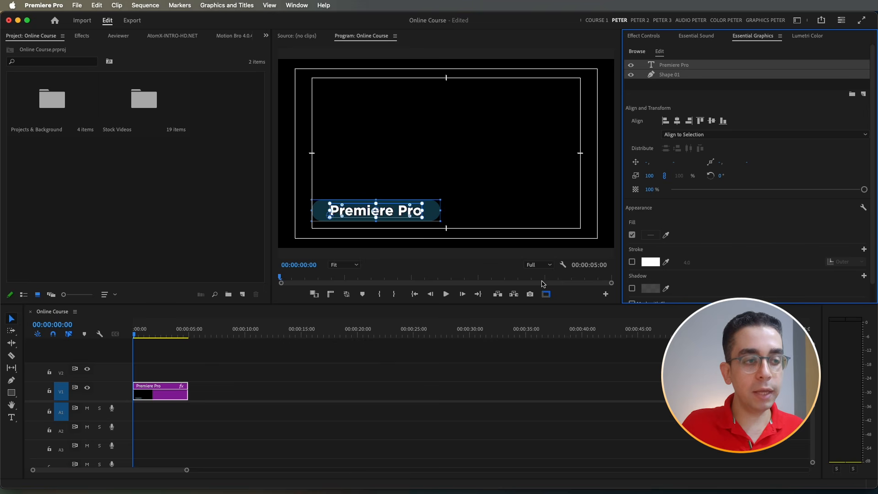
pyautogui.click(547, 295)
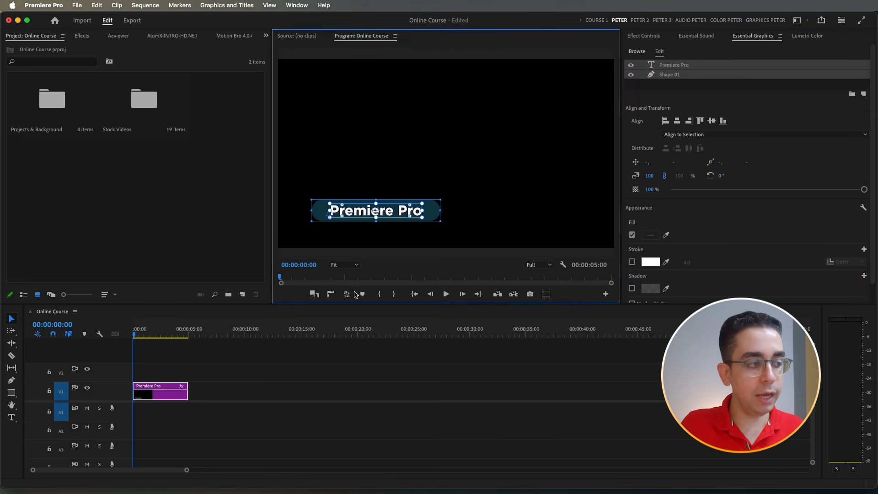
pyautogui.click(212, 375)
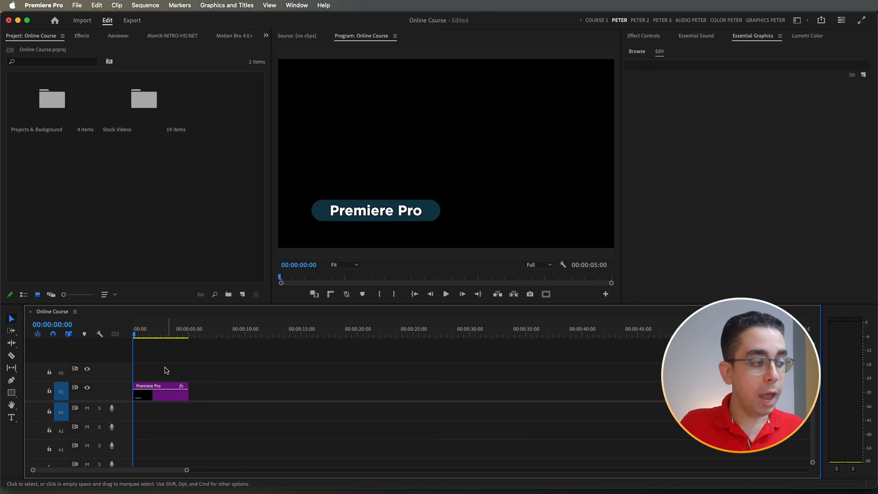
# Step: Place a copy of the rounded bar directly beneath it at vertical position 1028, as the bottommost layer
pyautogui.click(160, 392)
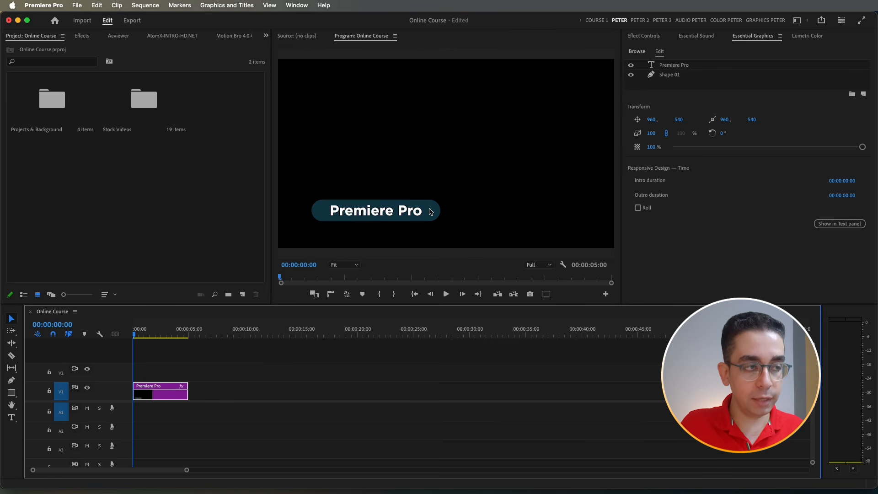
pyautogui.click(669, 77)
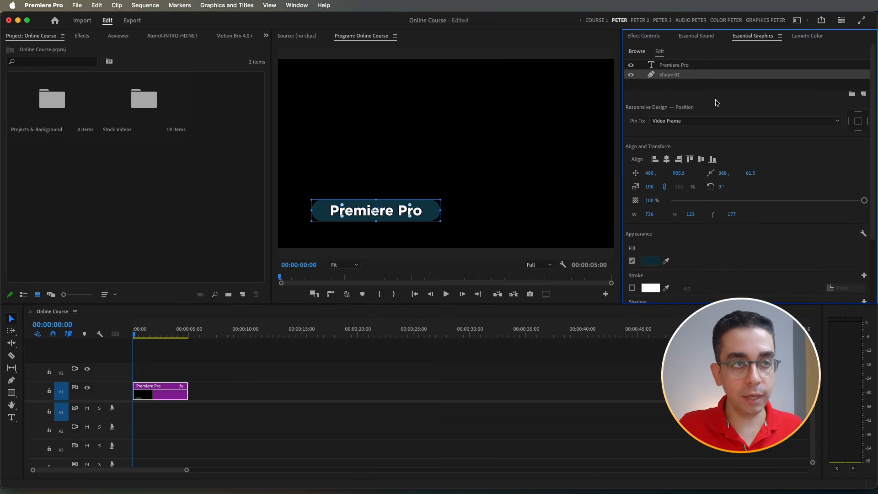
pyautogui.press('super+c')
pyautogui.press('super+v')
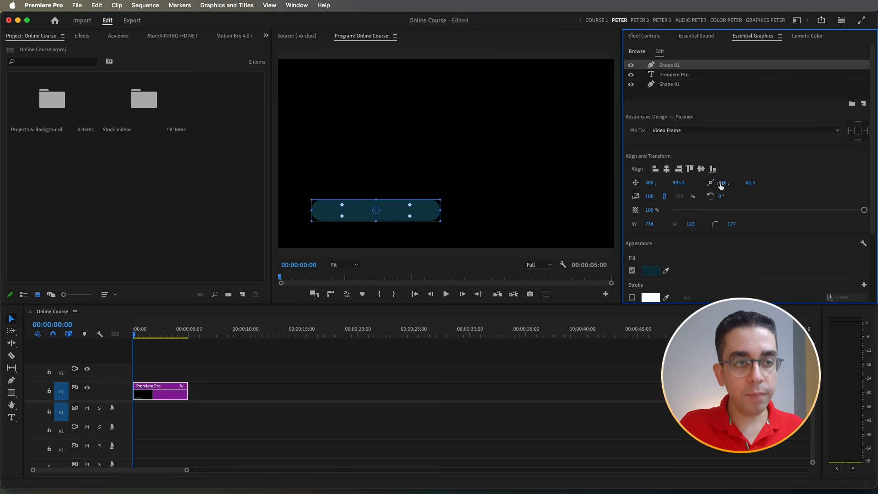
pyautogui.moveTo(678, 182); pyautogui.dragTo(735, 182)
pyautogui.moveTo(671, 66); pyautogui.dragTo(672, 97)
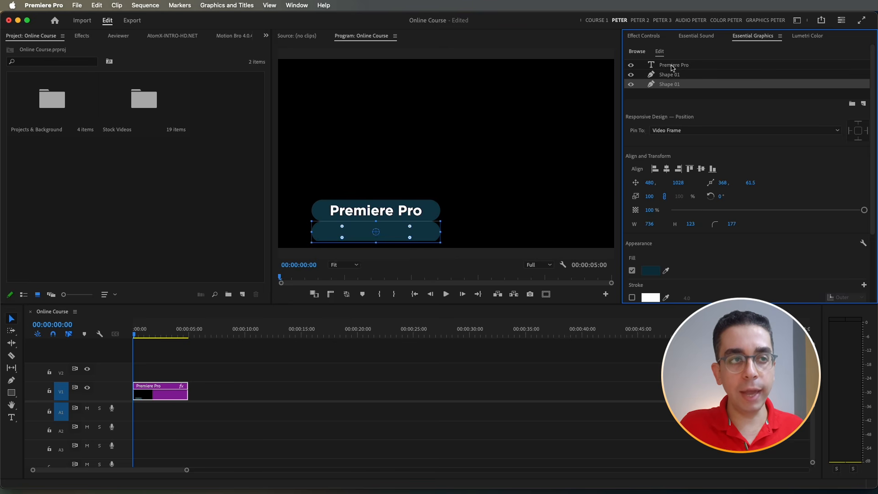
# Step: Group the "Premiere Pro" text with the upper rounded bar behind it and collapse the group
pyautogui.click(672, 66)
pyautogui.keyDown('shift'); pyautogui.click(671, 76); pyautogui.keyUp('shift')
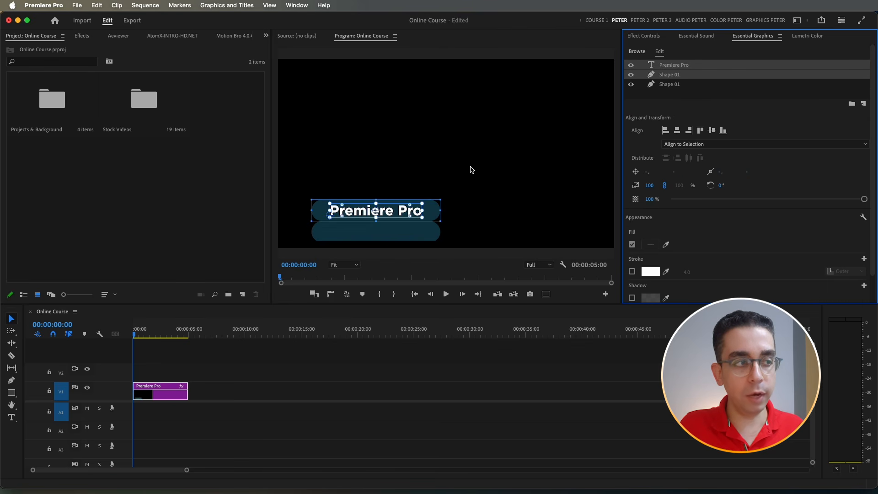
pyautogui.rightClick(672, 78)
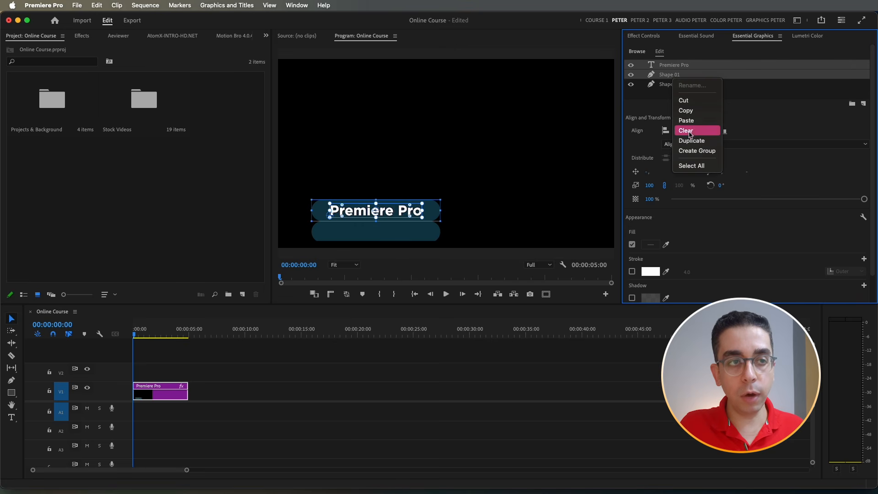
pyautogui.click(697, 151)
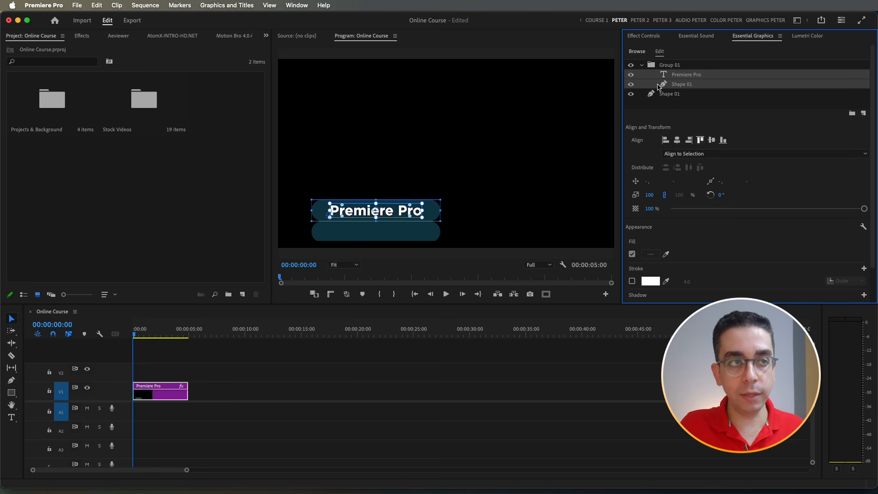
pyautogui.click(642, 65)
pyautogui.click(670, 65)
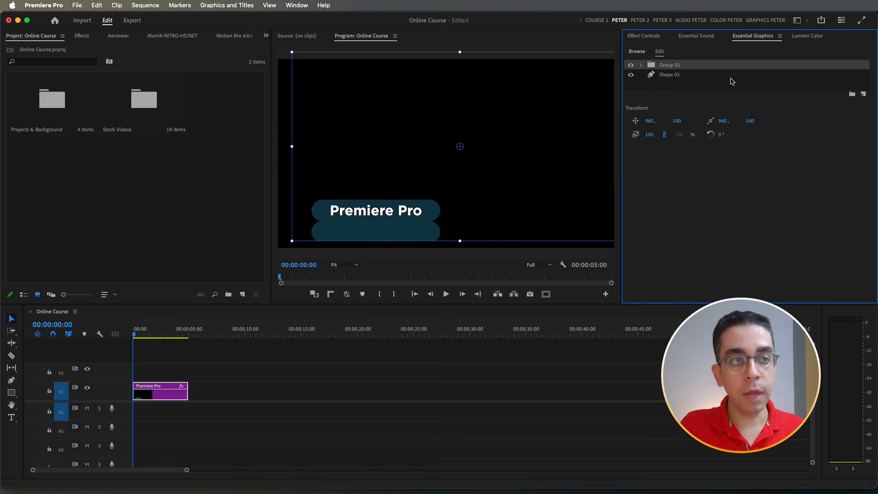
# Step: Shrink the lower bar to about 388 by 52 and shift it under the right part of the upper bar, at about 765, 1028
pyautogui.click(669, 76)
pyautogui.moveTo(442, 244); pyautogui.dragTo(383, 232)
pyautogui.moveTo(361, 229); pyautogui.dragTo(409, 231)
# Step: Fill the lower bar with the color code AE6208 copied from the TextEdit color list, and widen the bar to about 462 by 50
pyautogui.moveTo(750, 489)
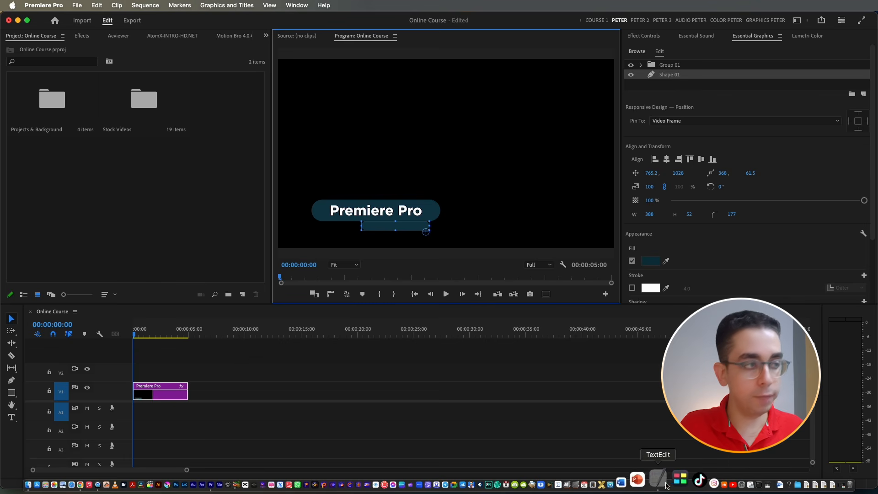
pyautogui.click(658, 480)
pyautogui.moveTo(361, 195); pyautogui.dragTo(289, 200)
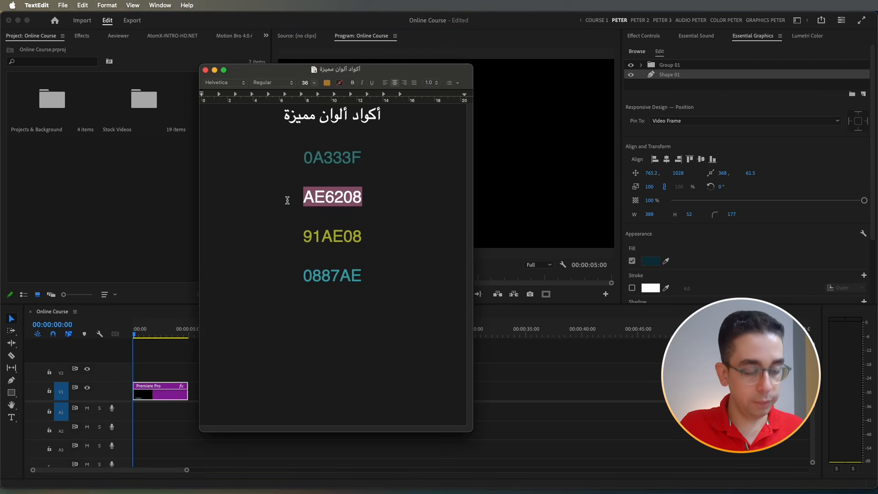
pyautogui.press('super+c')
pyautogui.press('super+Tab')
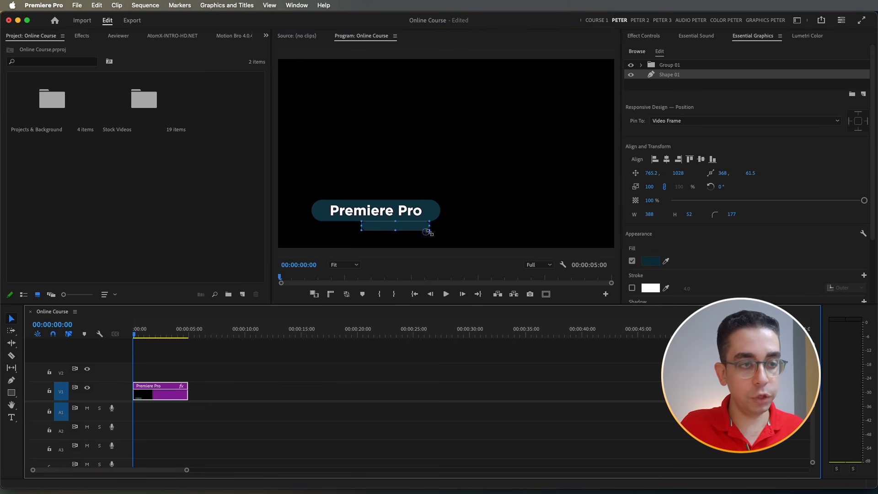
pyautogui.click(651, 261)
pyautogui.click(492, 320)
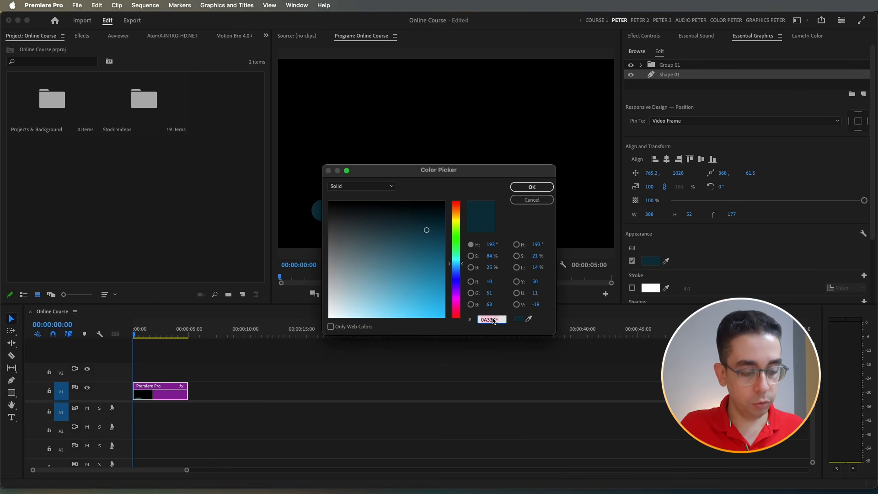
pyautogui.press('super+v')
pyautogui.click(532, 187)
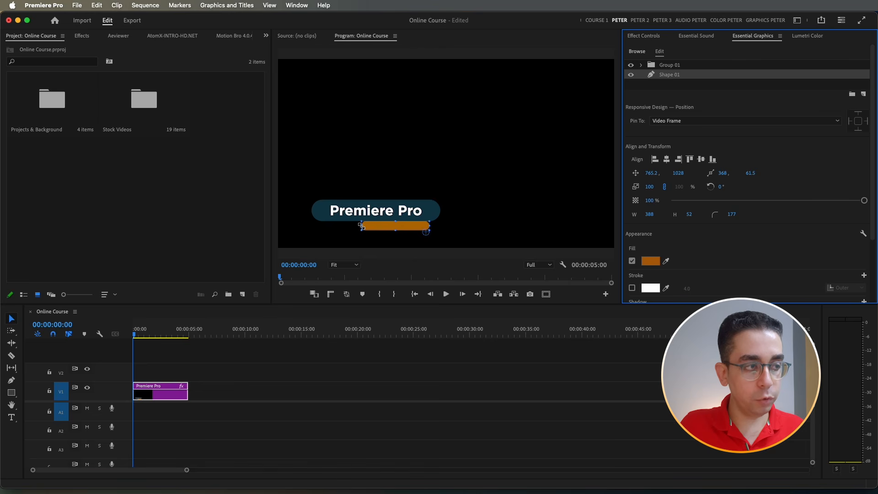
pyautogui.moveTo(362, 225); pyautogui.dragTo(349, 226)
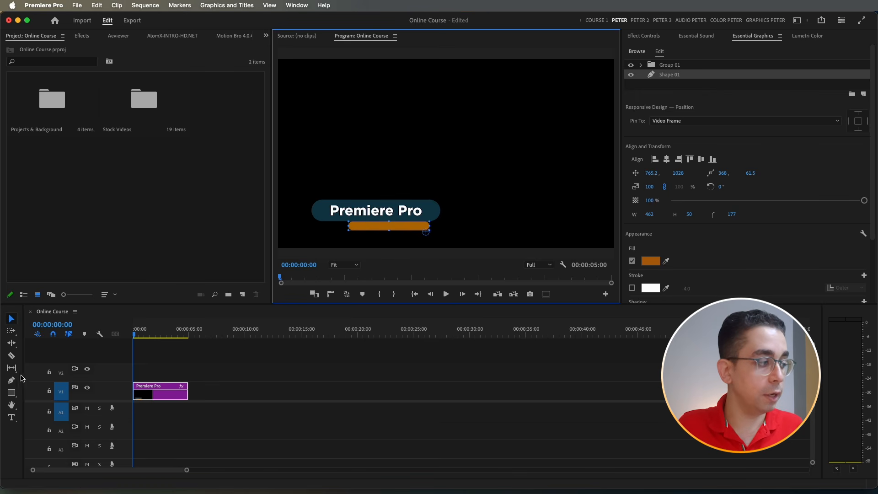
# Step: Add the text "Editing Software" as a new text layer above the "Premiere Pro" bar
pyautogui.click(12, 417)
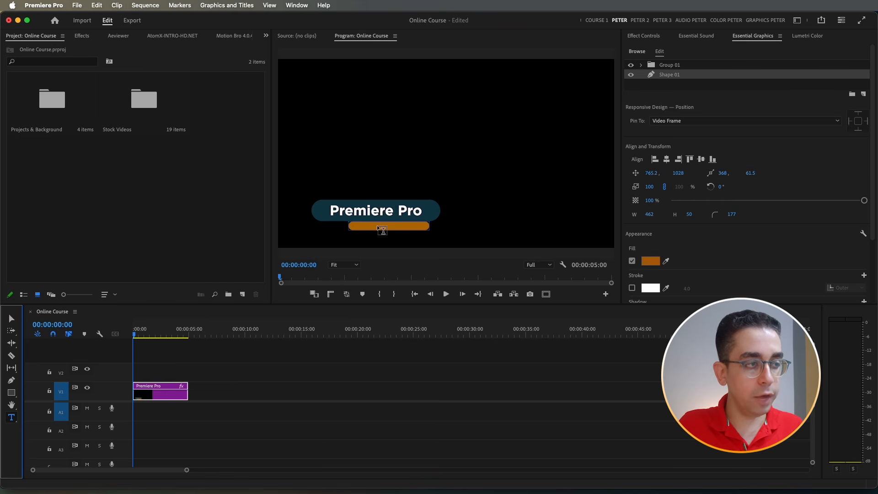
pyautogui.click(396, 187)
pyautogui.write('Editin')
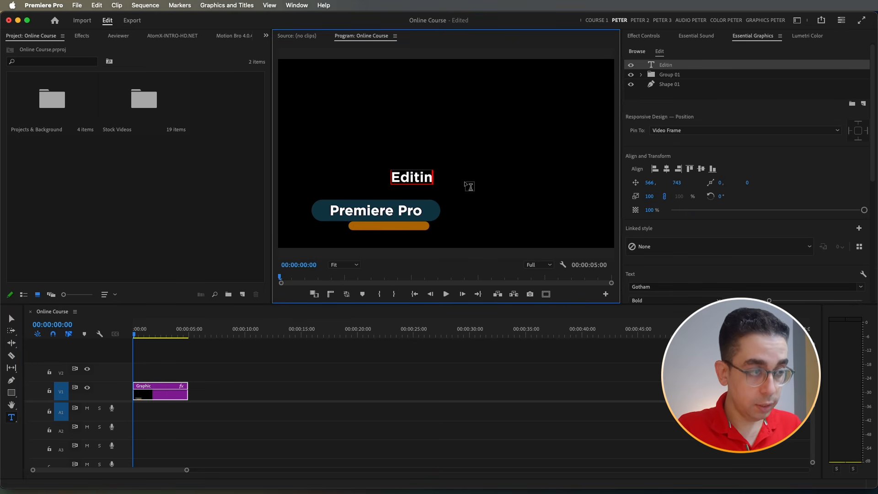
pyautogui.write('g Software')
pyautogui.tripleClick(501, 177)
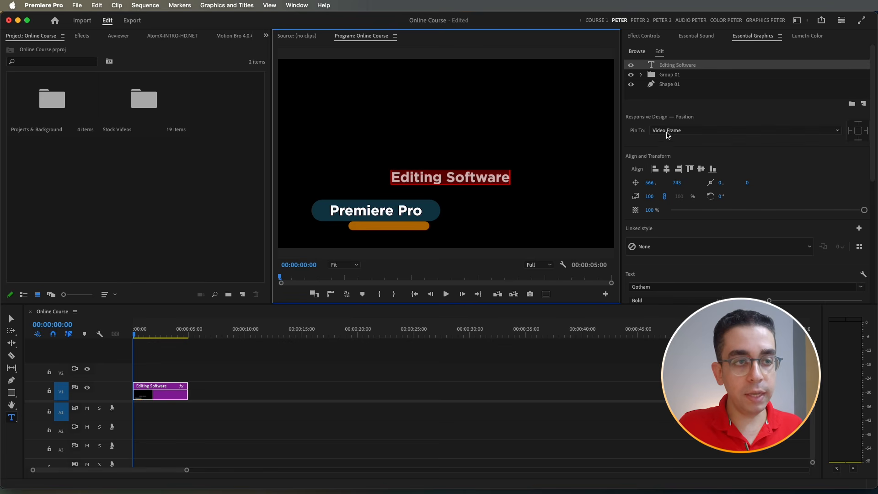
# Step: Scale the "Editing Software" text to 58 and place it on the orange bar at about 354, 1008
pyautogui.moveTo(650, 183)
pyautogui.mouseDown()
pyautogui.moveTo(632, 199)
pyautogui.moveTo(652, 197)
pyautogui.mouseUp()
pyautogui.click(11, 318)
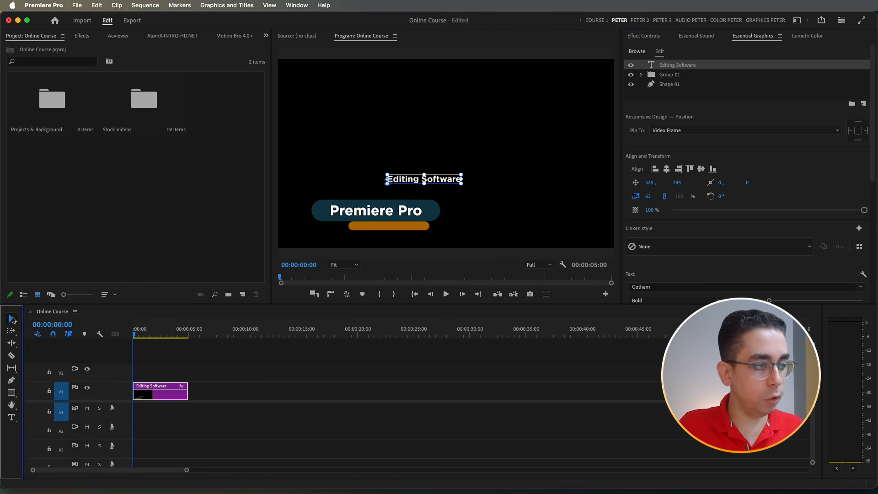
pyautogui.moveTo(448, 183); pyautogui.dragTo(413, 228)
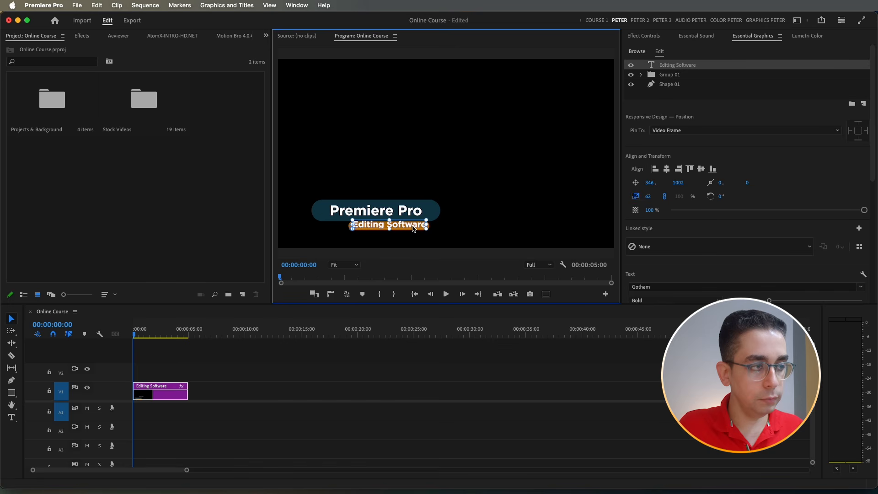
pyautogui.moveTo(650, 200); pyautogui.dragTo(646, 196)
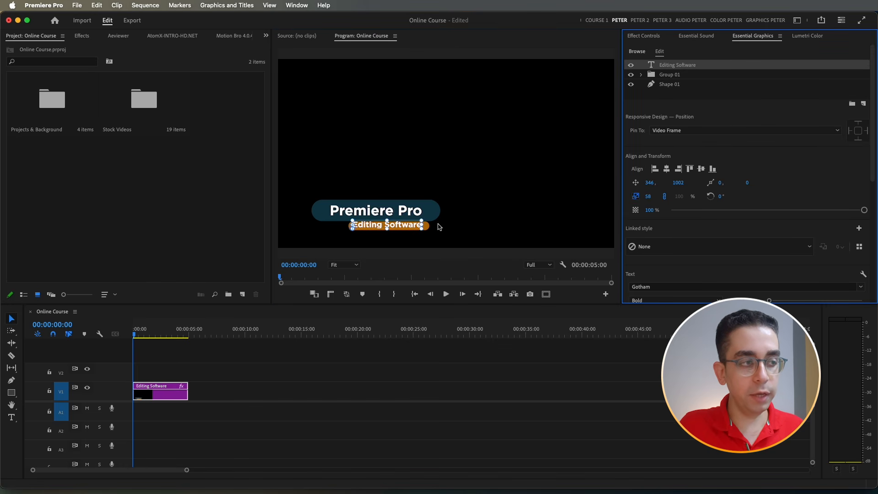
pyautogui.scroll(3, 366, 229)
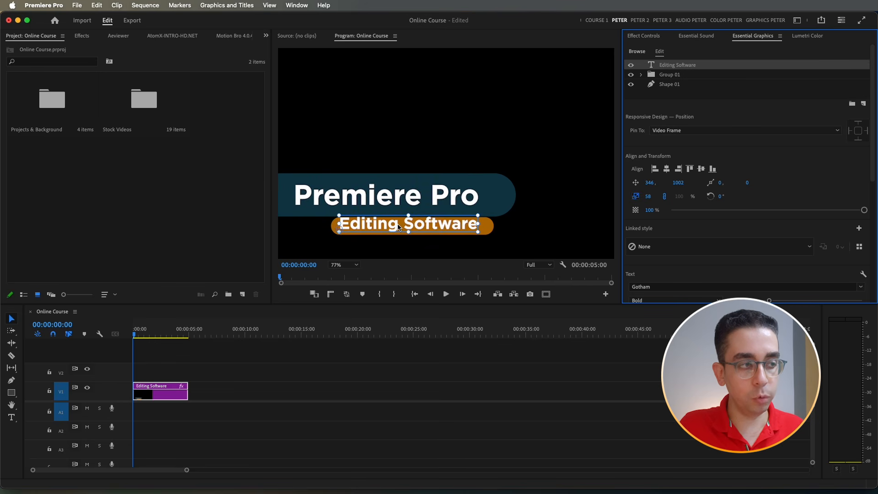
pyautogui.moveTo(399, 228)
pyautogui.mouseDown()
pyautogui.moveTo(433, 204)
pyautogui.moveTo(405, 208)
pyautogui.moveTo(448, 192)
pyautogui.moveTo(396, 220)
pyautogui.mouseUp()
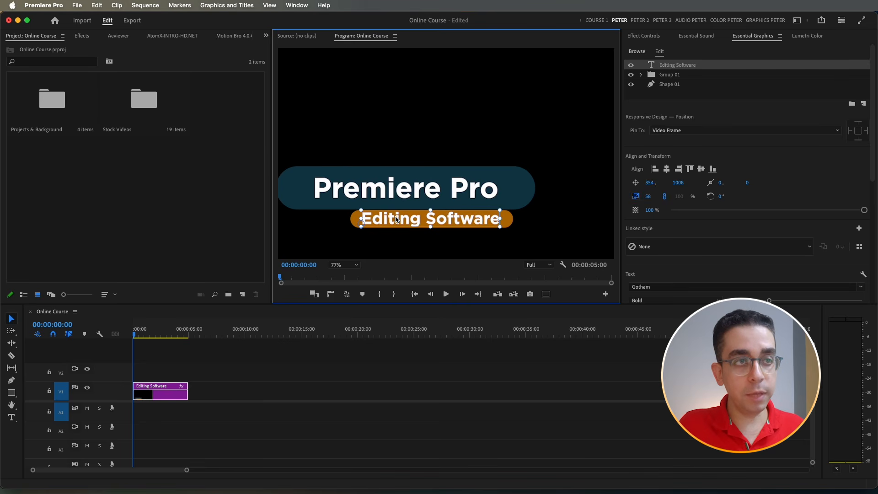
# Step: Move the "Editing Software" layer below Group 01 and center it with the orange bar horizontally and vertically using Align to Selection
pyautogui.moveTo(672, 69); pyautogui.dragTo(671, 86)
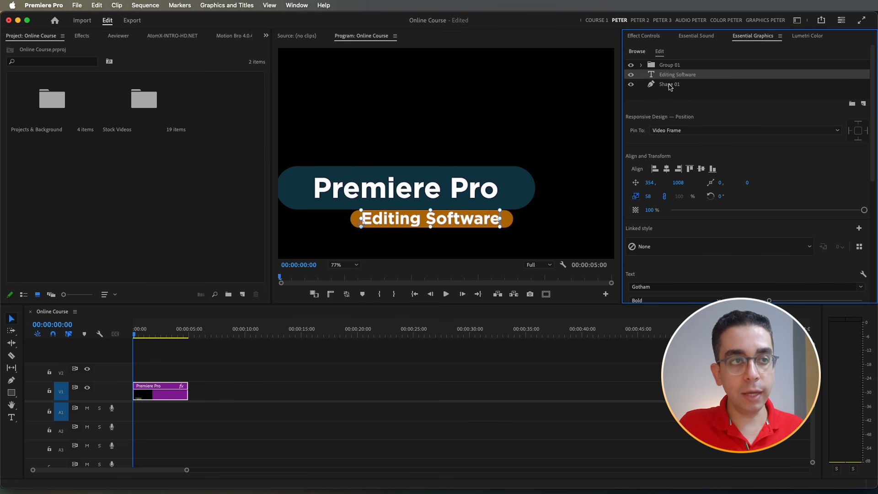
pyautogui.keyDown('shift'); pyautogui.click(676, 85); pyautogui.keyUp('shift')
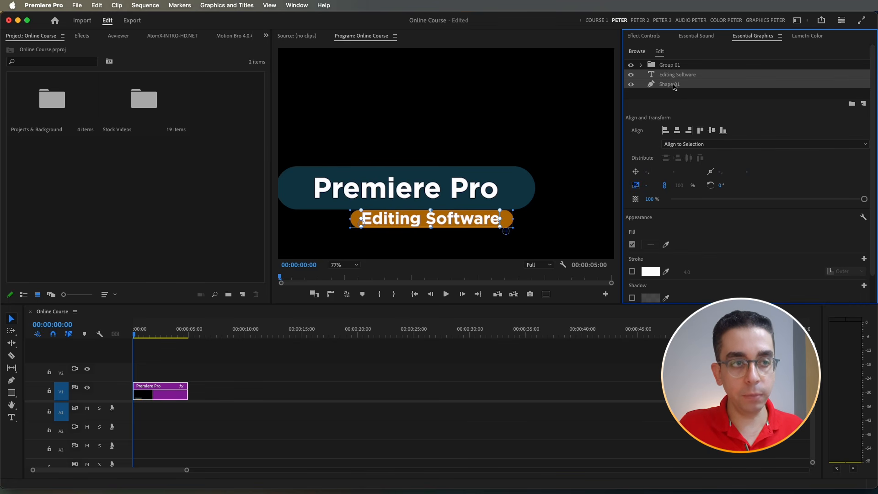
pyautogui.click(684, 147)
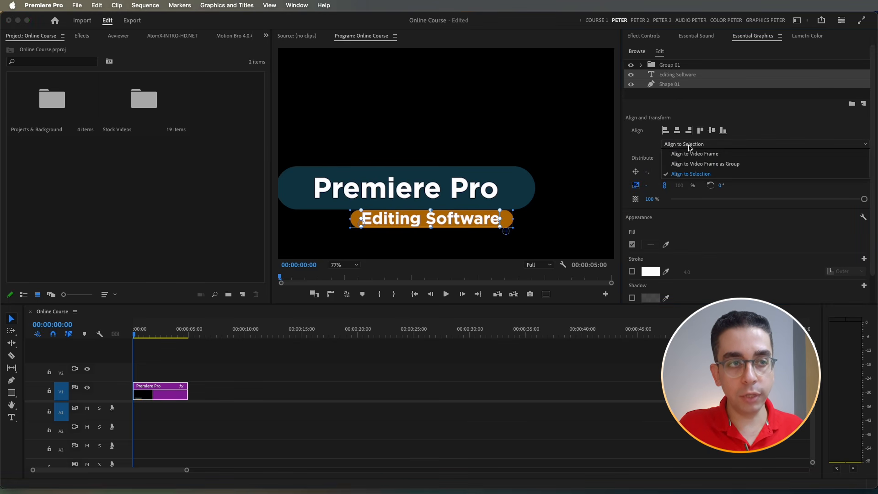
pyautogui.click(692, 178)
pyautogui.click(678, 131)
pyautogui.click(712, 131)
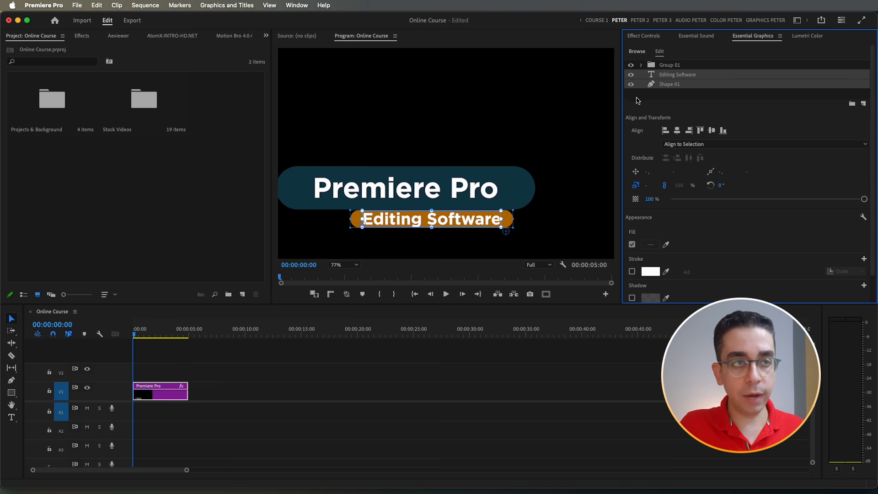
pyautogui.click(663, 99)
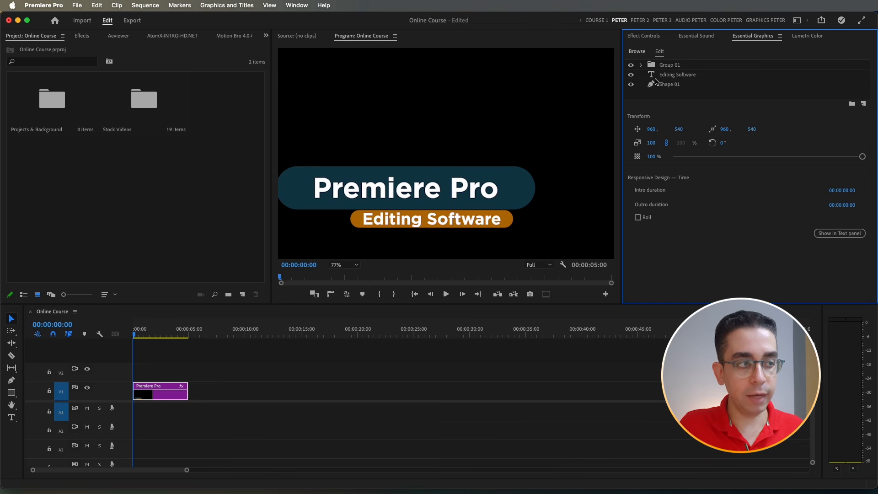
# Step: Enable a shadow on the "Editing Software" text
pyautogui.click(678, 75)
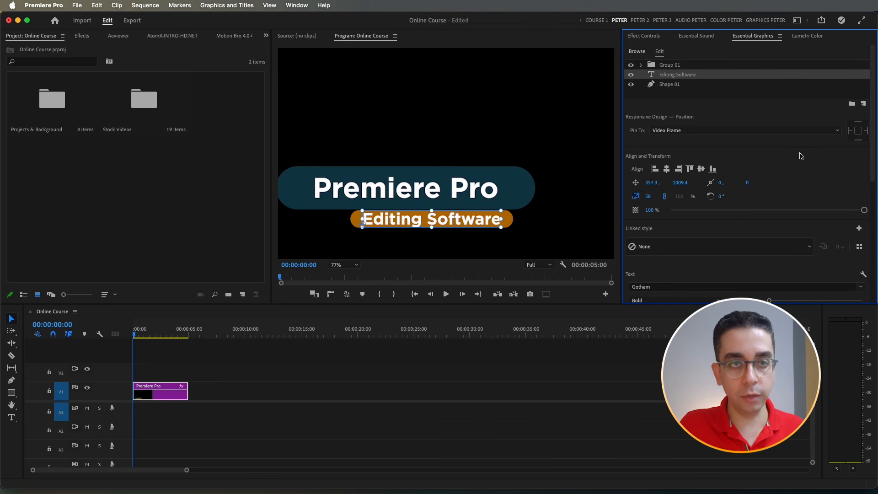
pyautogui.moveTo(875, 133); pyautogui.dragTo(876, 244)
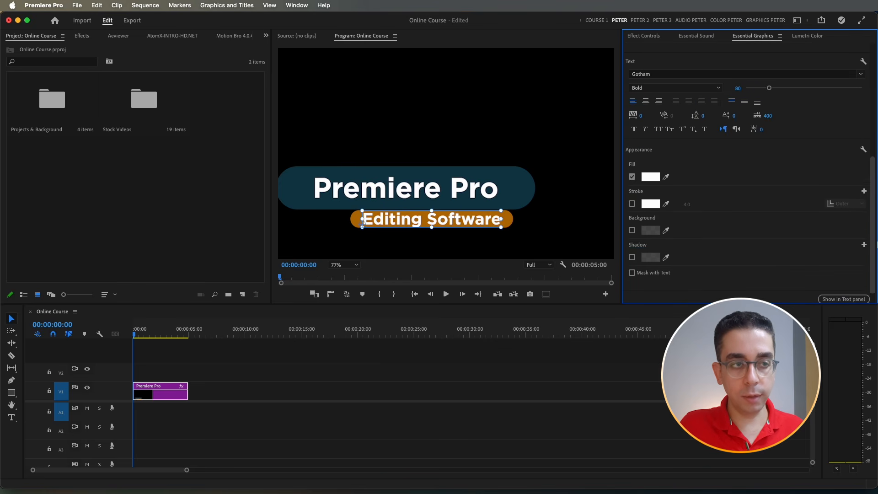
pyautogui.click(632, 257)
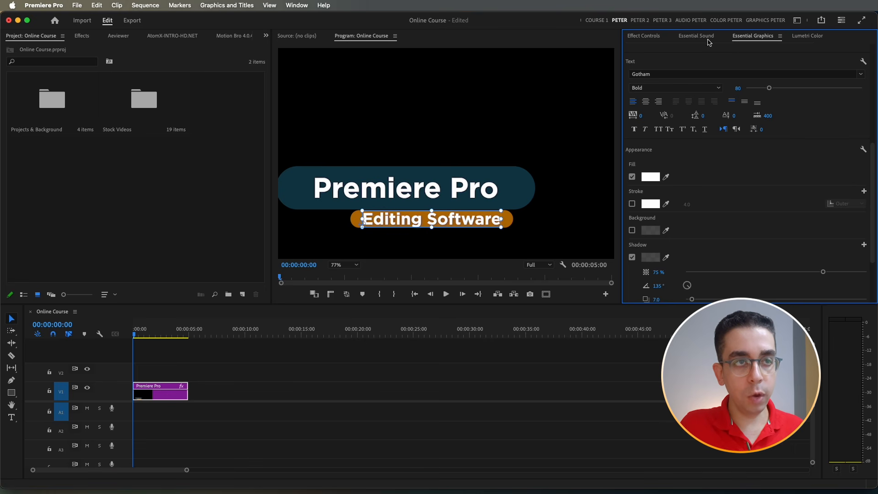
# Step: Enable a shadow on the "Premiere Pro" text inside Group 01
pyautogui.scroll(5, 710, 160)
pyautogui.click(640, 66)
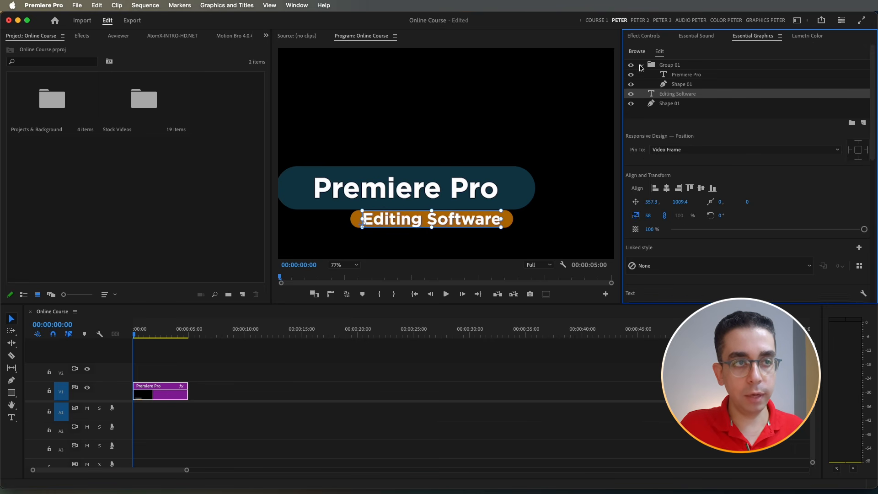
pyautogui.click(680, 76)
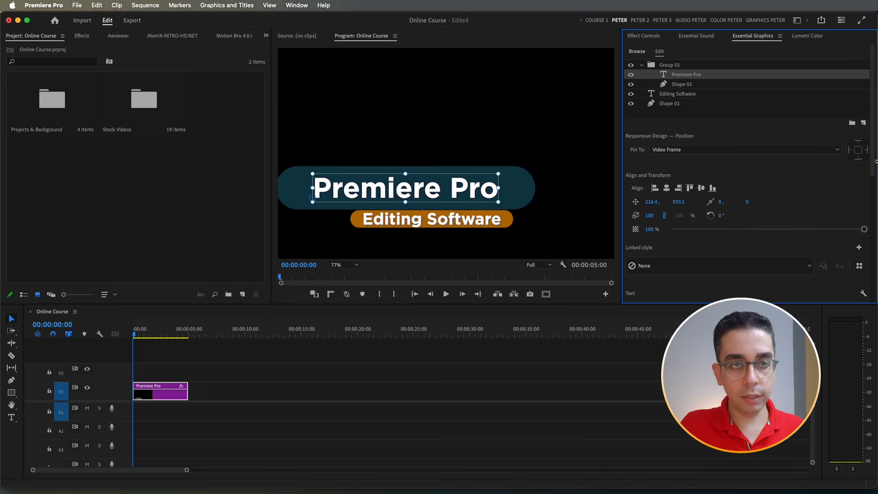
pyautogui.scroll(-6, 874, 148)
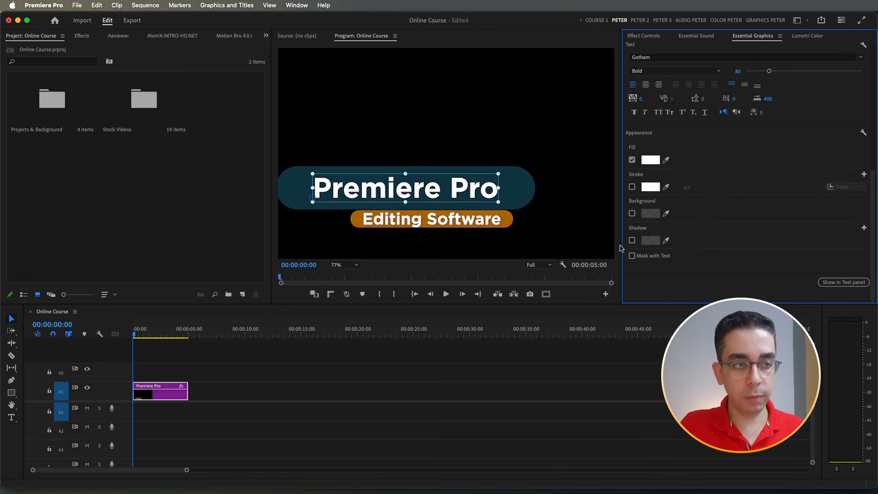
pyautogui.click(632, 241)
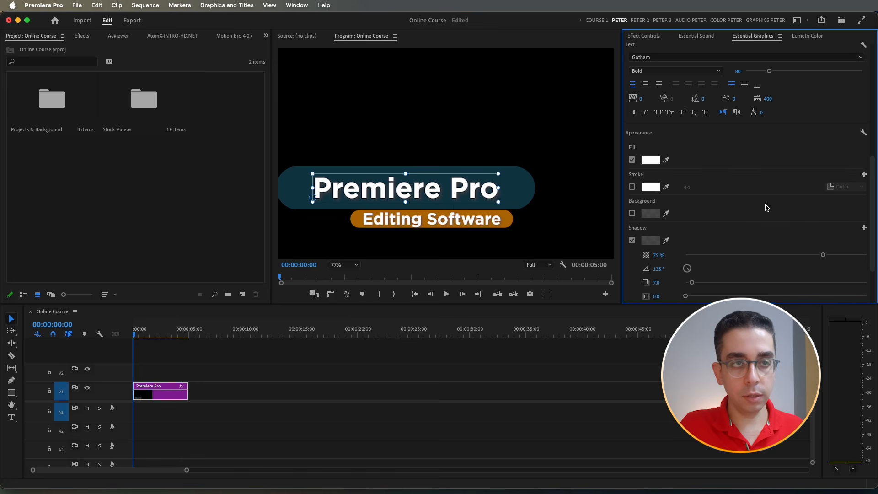
pyautogui.scroll(6, 766, 207)
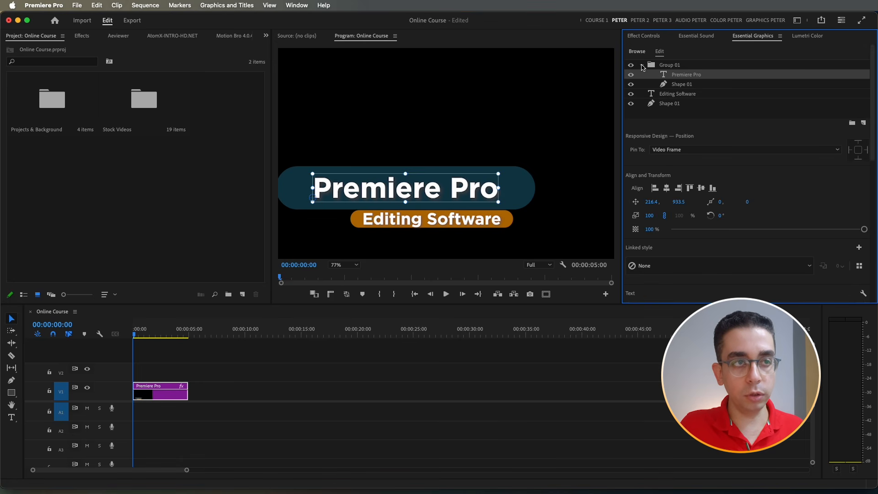
# Step: Group the "Editing Software" text with its orange bar, leaving both groups collapsed in the layer list
pyautogui.click(642, 66)
pyautogui.click(672, 77)
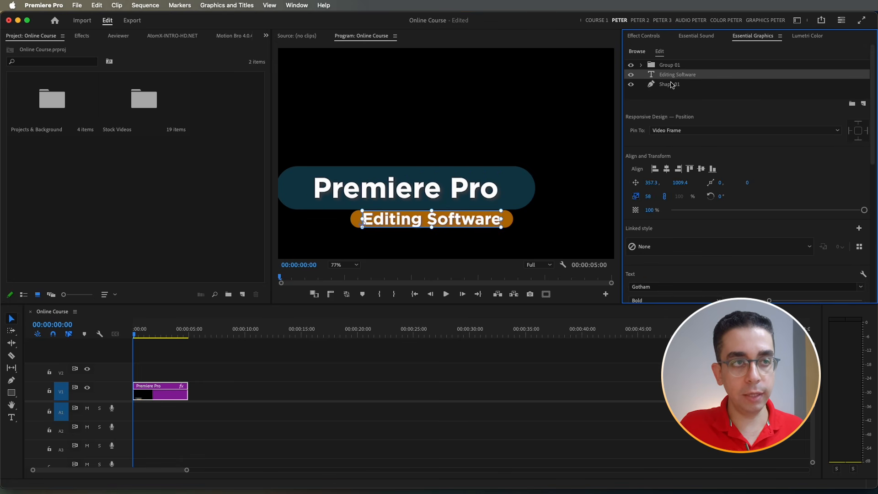
pyautogui.keyDown('shift'); pyautogui.click(672, 86); pyautogui.keyUp('shift')
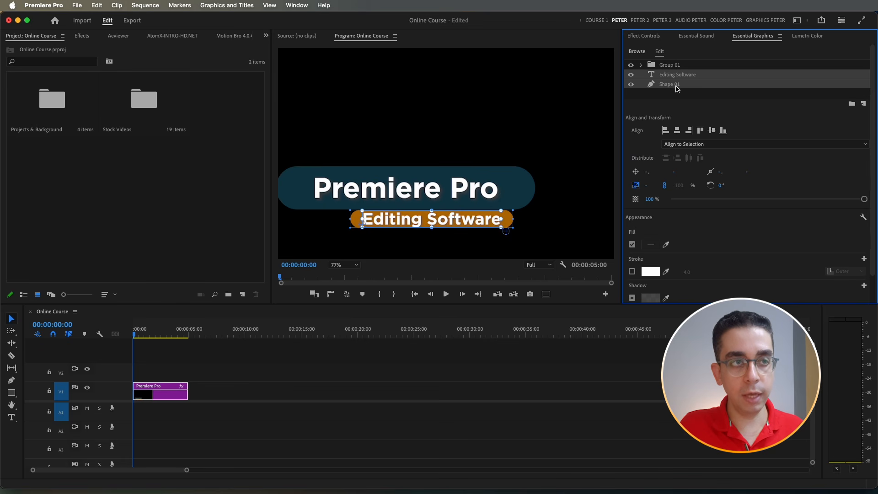
pyautogui.rightClick(678, 89)
pyautogui.click(704, 162)
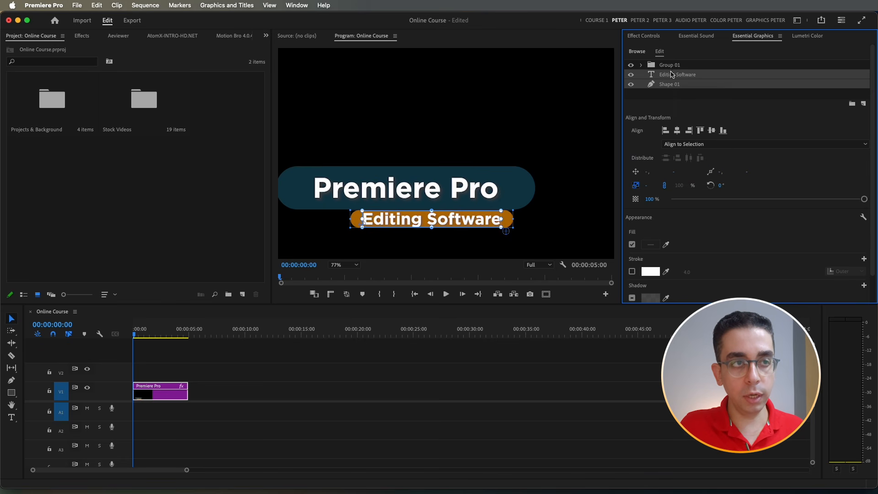
pyautogui.click(648, 77)
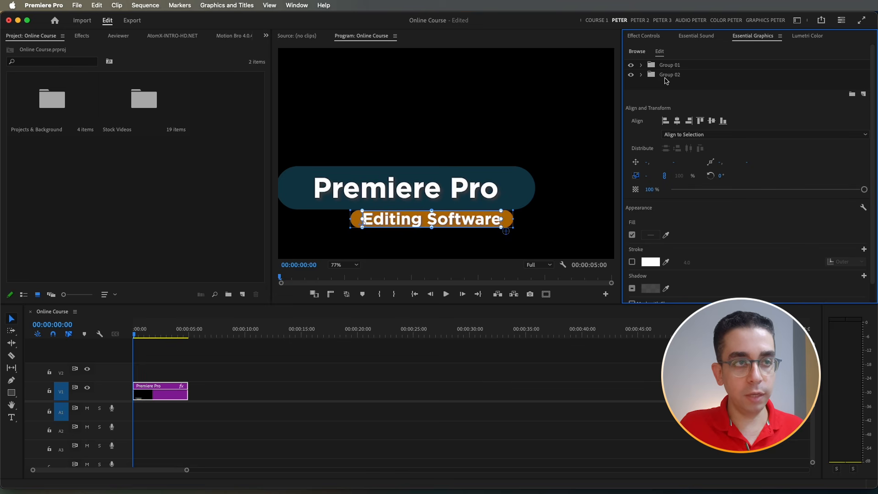
pyautogui.click(665, 77)
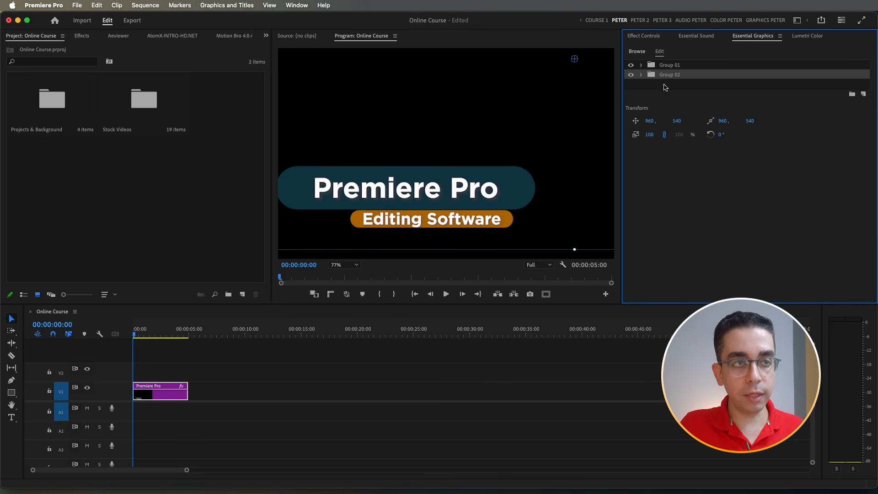
pyautogui.moveTo(679, 121); pyautogui.dragTo(690, 134)
pyautogui.press('super+z')
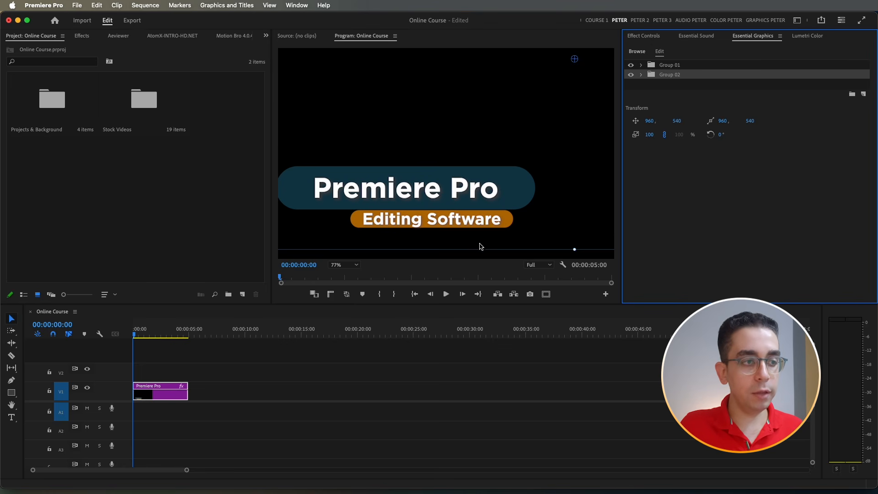
# Step: Set the program preview's zoom level to Fit
pyautogui.scroll(-5, 480, 247)
pyautogui.click(343, 266)
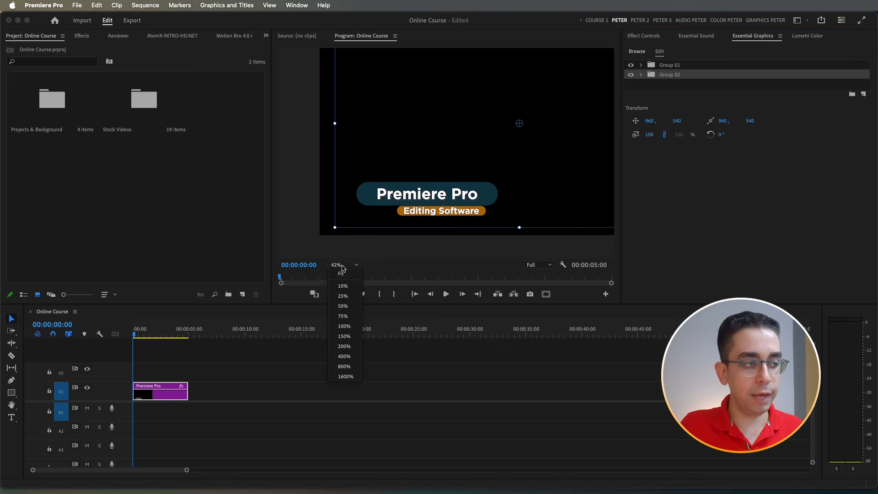
pyautogui.click(342, 274)
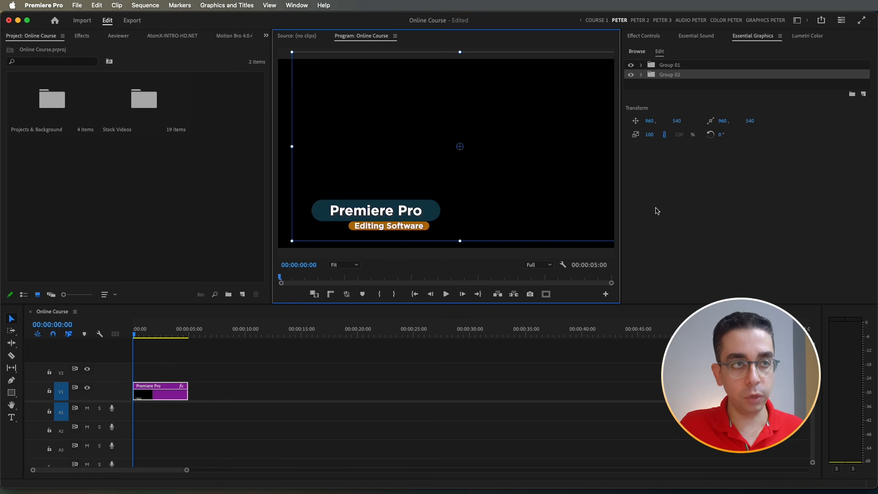
# Step: Show the Effect Controls for the title graphic and widen both its area and the program preview
pyautogui.click(640, 37)
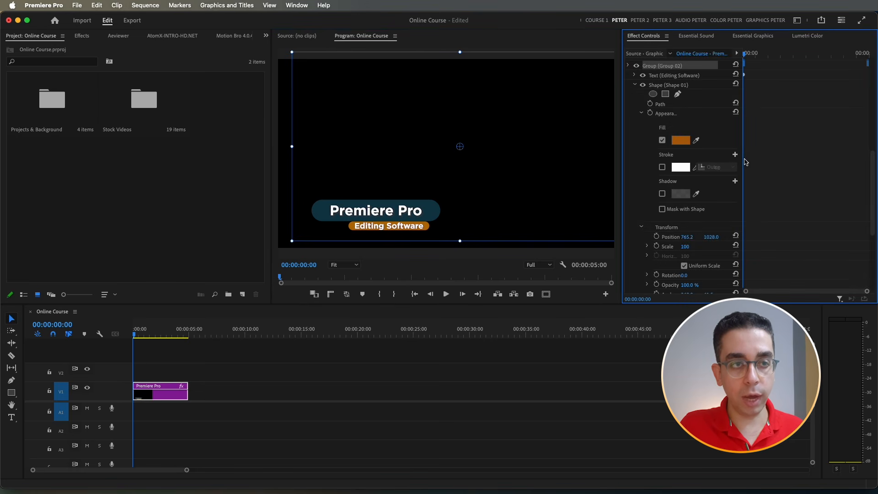
pyautogui.moveTo(622, 206); pyautogui.dragTo(559, 211)
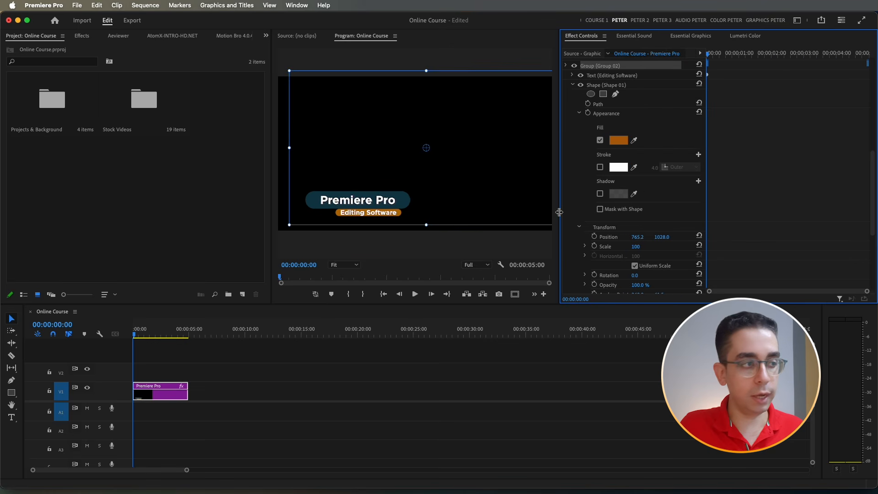
pyautogui.moveTo(272, 239); pyautogui.dragTo(177, 251)
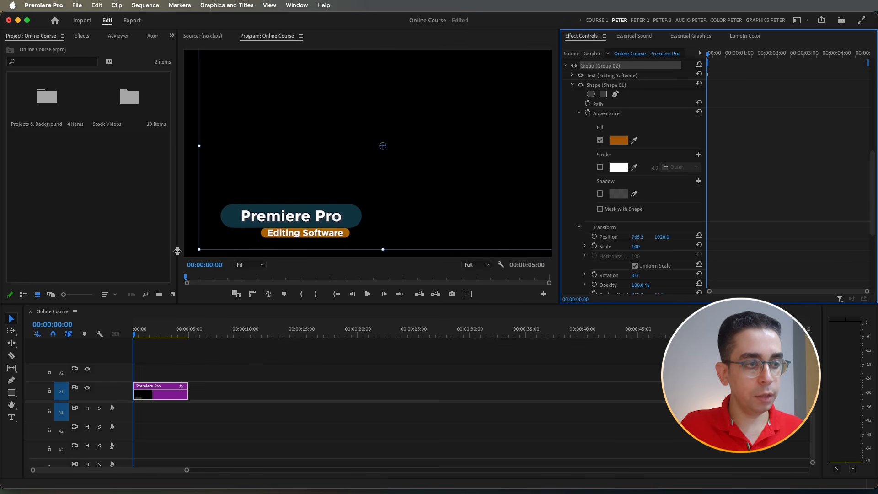
# Step: Select the Premiere Pro clip and set Group 02's vertical position to 483, hiding it behind the teal bar
pyautogui.click(175, 422)
pyautogui.click(157, 395)
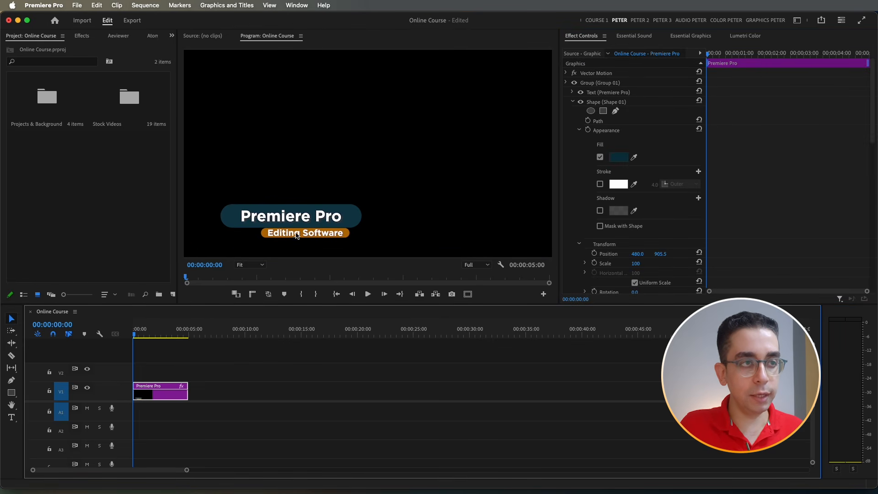
pyautogui.click(572, 101)
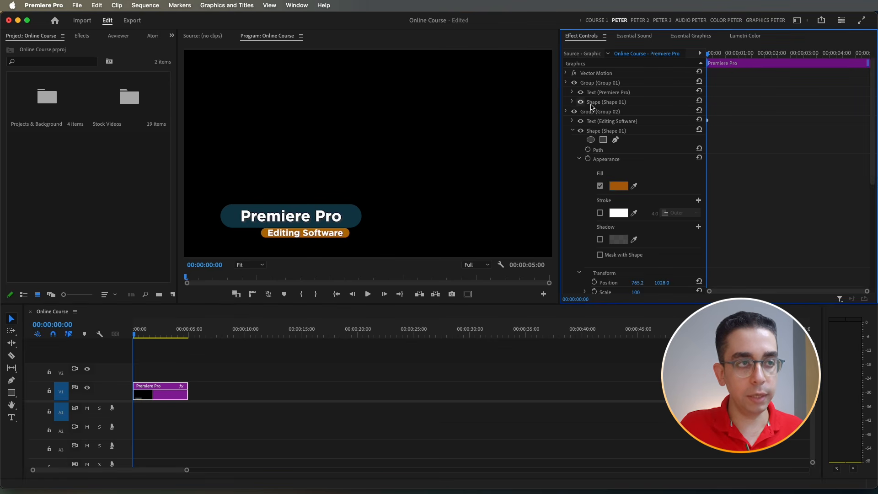
pyautogui.click(566, 112)
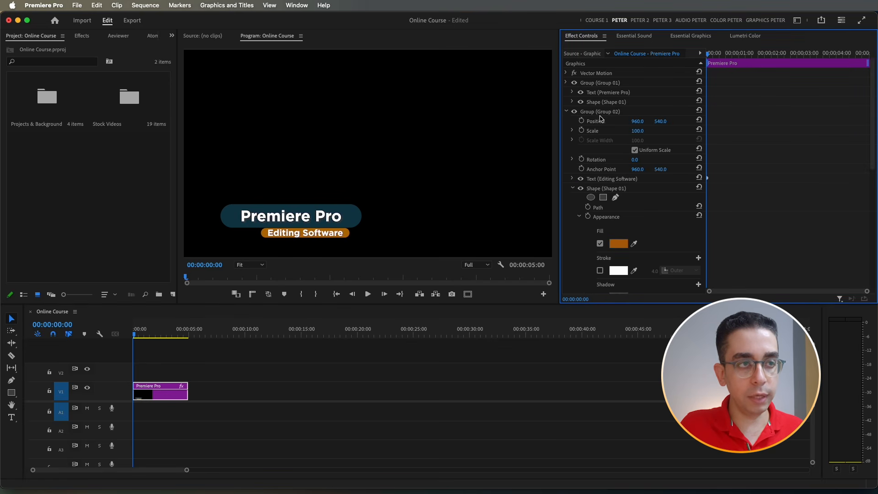
pyautogui.click(608, 113)
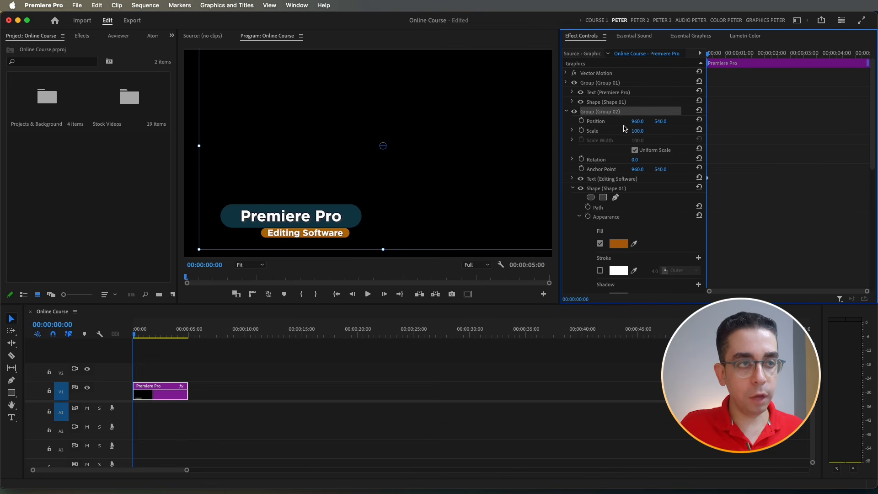
pyautogui.moveTo(639, 121); pyautogui.dragTo(642, 121)
pyautogui.press('super+z')
pyautogui.moveTo(660, 121); pyautogui.dragTo(635, 121)
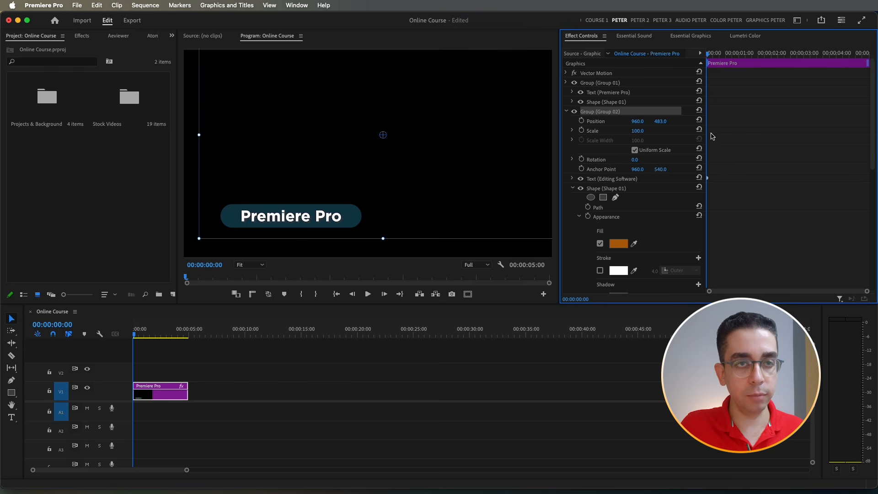
# Step: Set the clip's horizontal Motion position to 56 and enable Position keyframing at 00:00:00:00
pyautogui.moveTo(872, 130); pyautogui.dragTo(875, 223)
pyautogui.moveTo(641, 242); pyautogui.dragTo(503, 241)
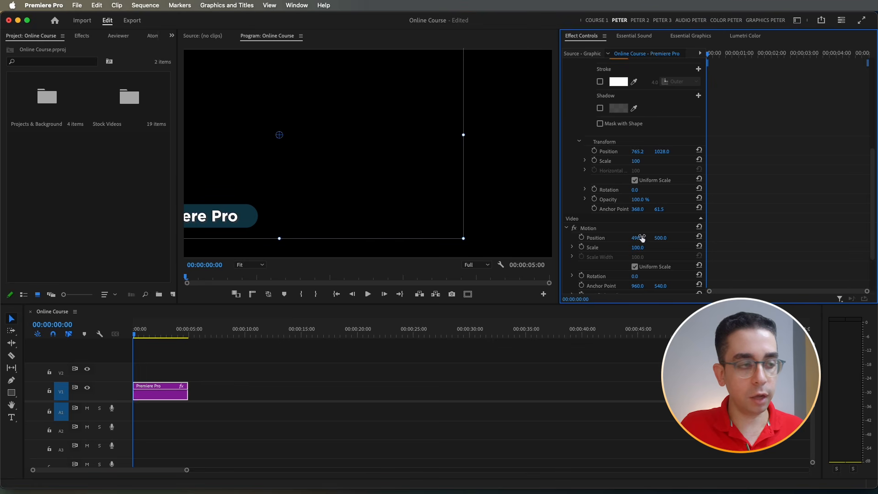
pyautogui.click(266, 392)
pyautogui.click(164, 393)
pyautogui.scroll(-8, 750, 215)
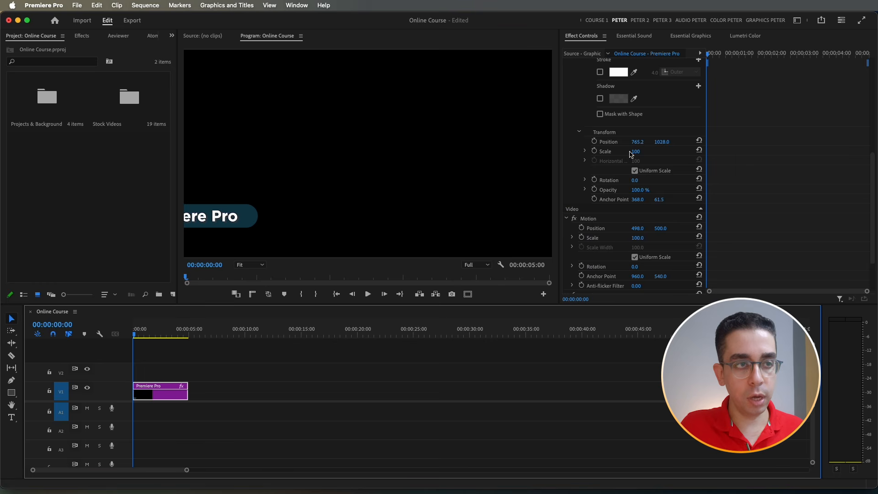
pyautogui.moveTo(638, 142); pyautogui.dragTo(619, 142)
pyautogui.press('super+z')
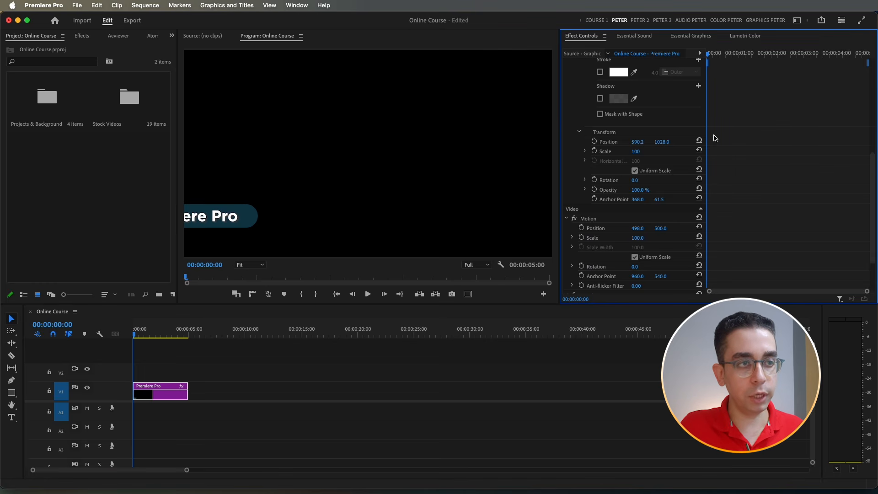
pyautogui.moveTo(638, 229); pyautogui.dragTo(594, 228)
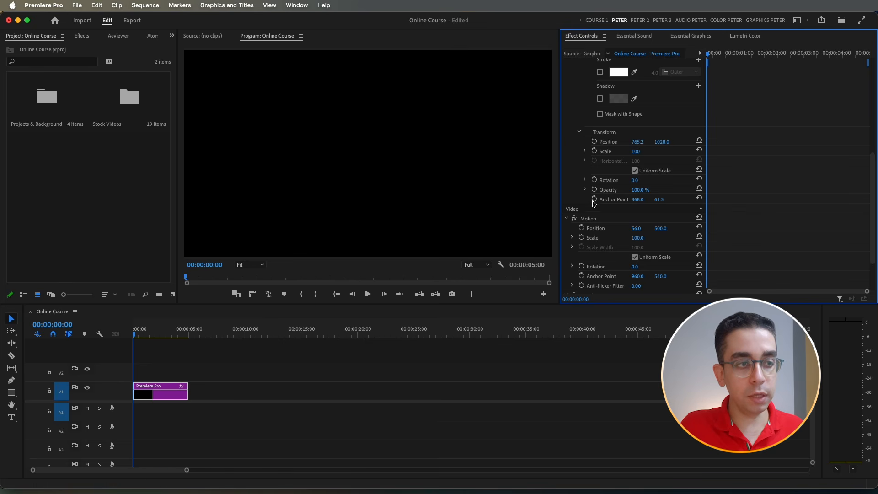
pyautogui.click(582, 228)
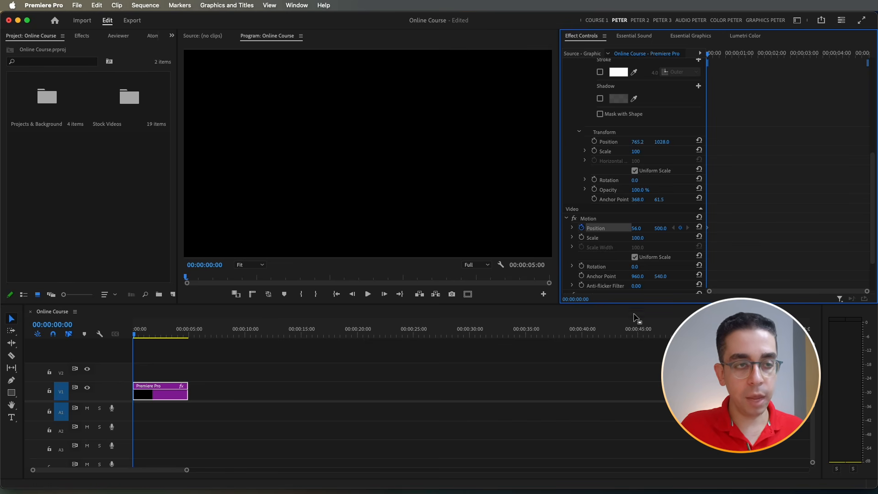
# Step: Add a Motion Position keyframe at 00:00:00:20 with the horizontal position set to 966
pyautogui.press('Right')
pyautogui.press('Right')
pyautogui.press('Right')
pyautogui.press('Right')
pyautogui.press('Right')
pyautogui.press('Right')
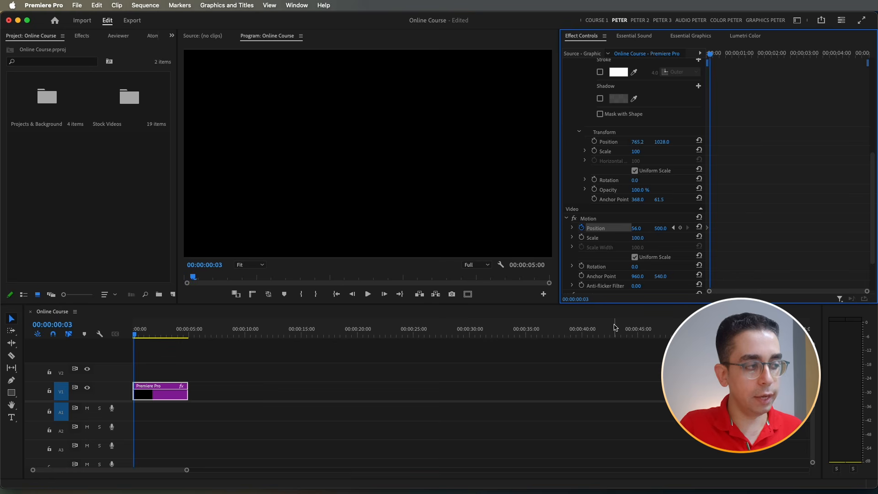
pyautogui.press('Right')
pyautogui.press('Right')
pyautogui.press('Right')
pyautogui.press('Right')
pyautogui.press('Right')
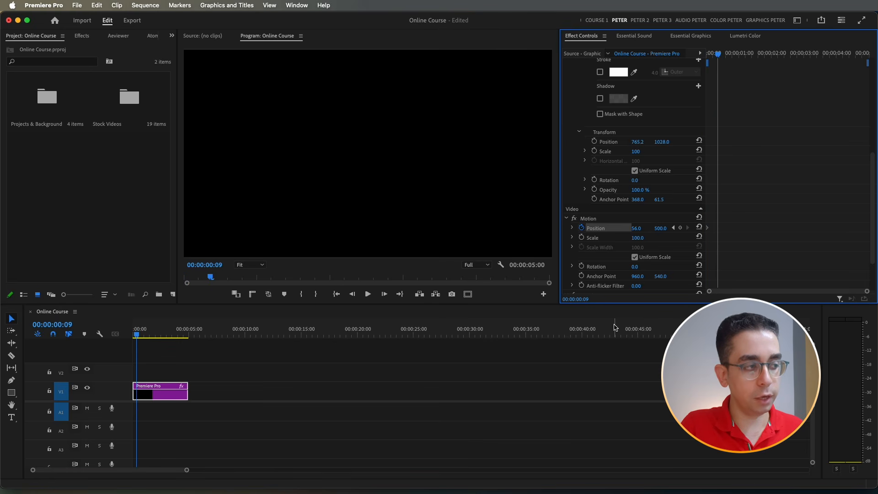
pyautogui.press('Right')
pyautogui.press('Right')
pyautogui.press('Right')
pyautogui.press('Right')
pyautogui.press('Right')
pyautogui.press('Right')
pyautogui.press('Right')
pyautogui.press('Right')
pyautogui.press('Right')
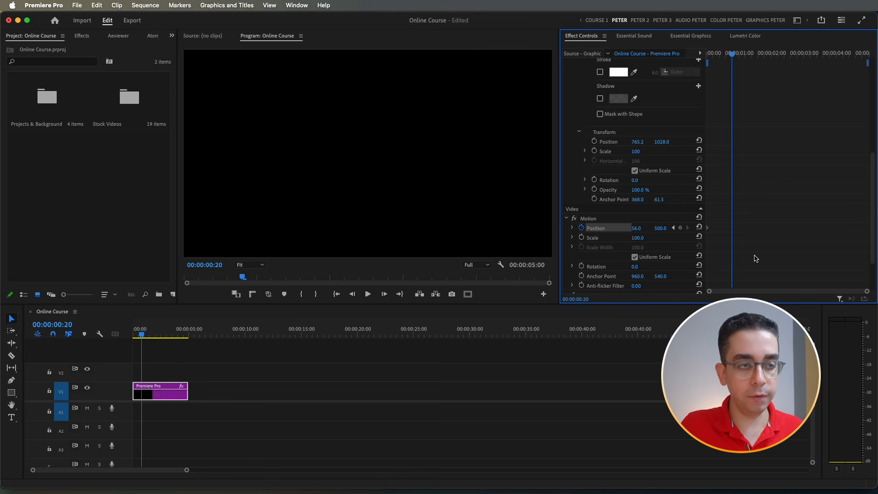
pyautogui.moveTo(637, 228); pyautogui.dragTo(816, 228)
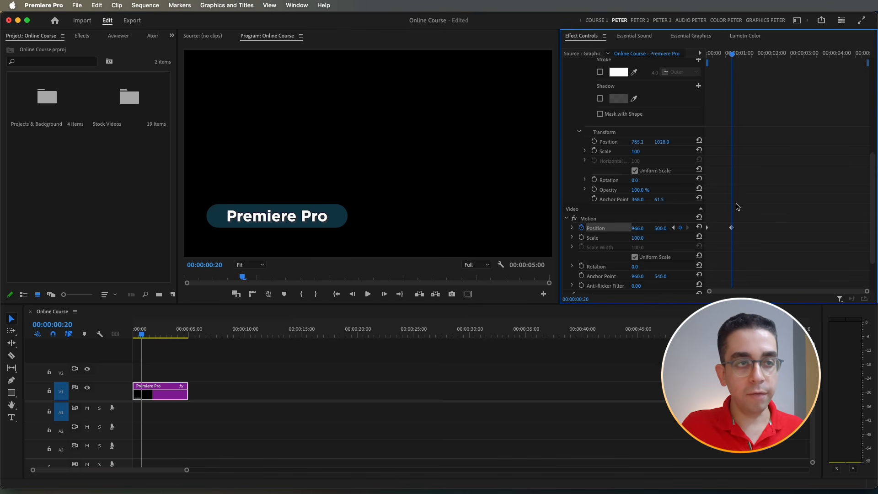
# Step: Animate Group 02's Position with a starting keyframe at 00:00:00:20 and a vertical position of 539 at 00:00:01:10
pyautogui.scroll(5, 738, 207)
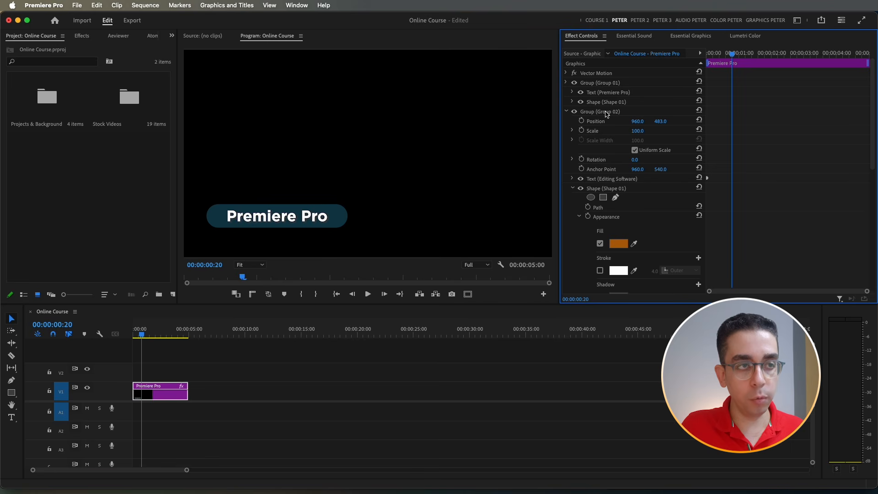
pyautogui.click(582, 122)
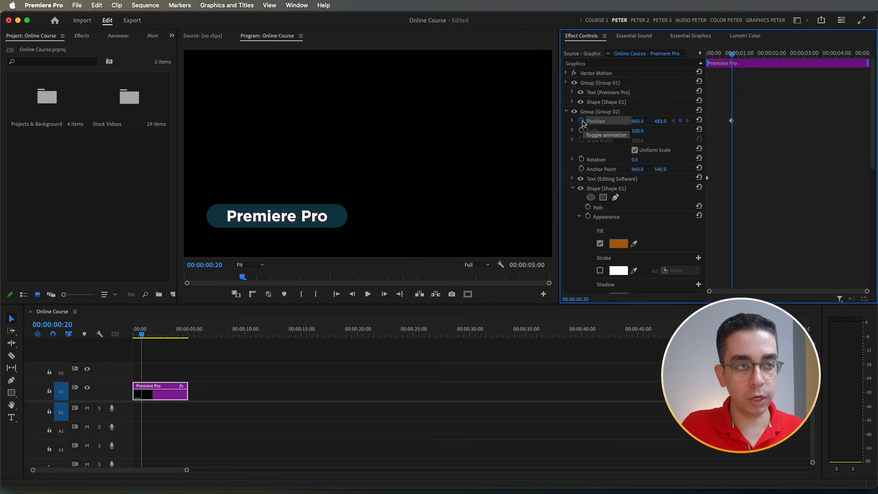
pyautogui.press('Right')
pyautogui.press('Right')
pyautogui.press('Right')
pyautogui.press('Right')
pyautogui.press('Right')
pyautogui.press('Right')
pyautogui.press('Right')
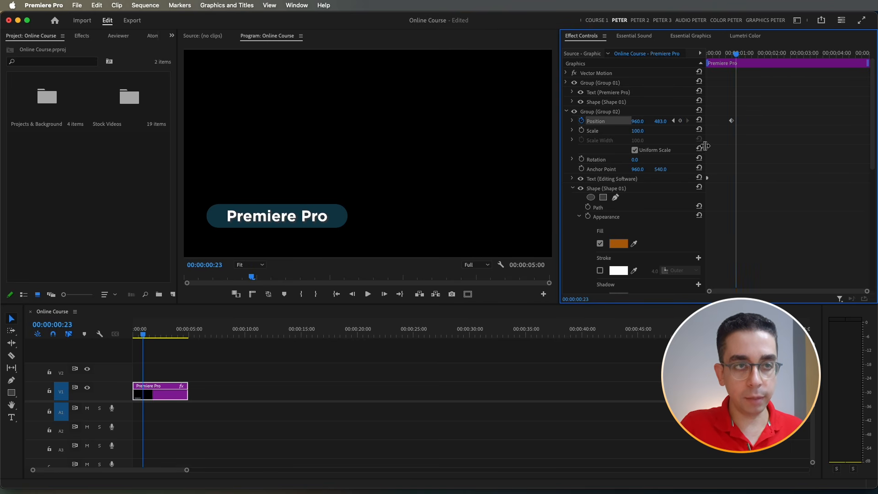
pyautogui.press('Right')
pyautogui.press('Right')
pyautogui.press('Right')
pyautogui.press('Right')
pyautogui.press('Right')
pyautogui.press('Right')
pyautogui.press('Right')
pyautogui.press('Right')
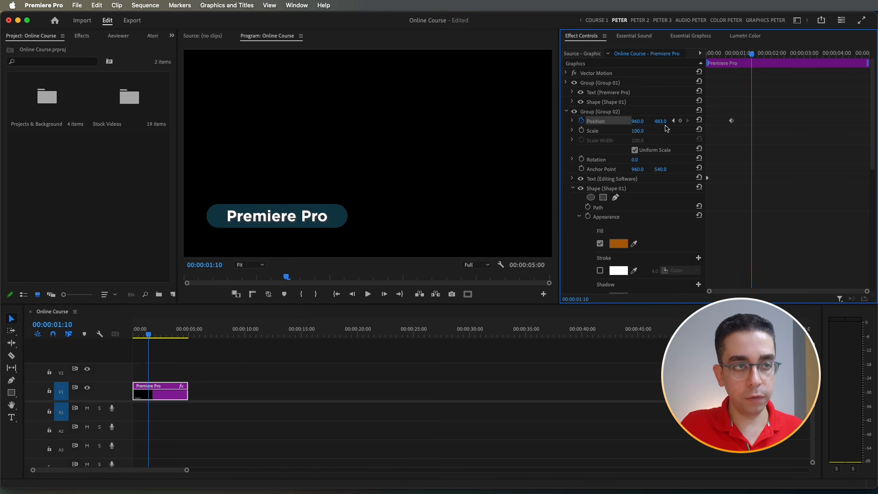
pyautogui.moveTo(660, 121); pyautogui.dragTo(686, 121)
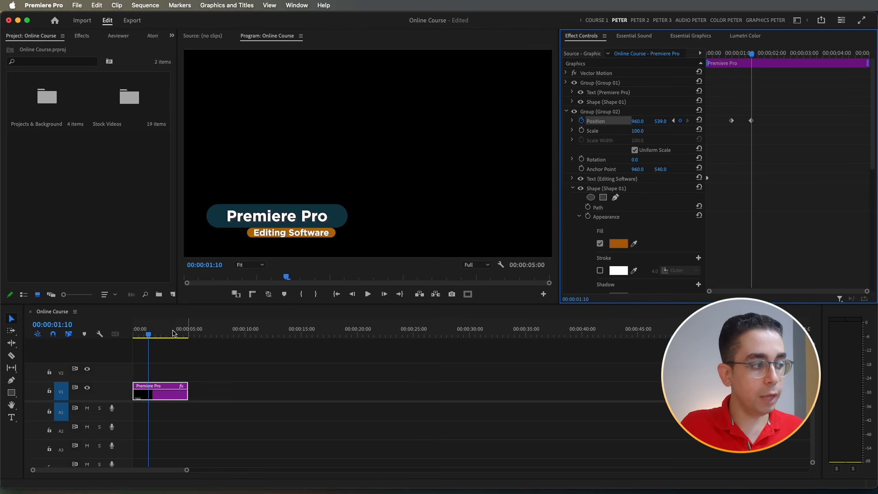
# Step: Play the title animation from the start of the sequence to check both movements
pyautogui.moveTo(149, 335); pyautogui.dragTo(97, 345)
pyautogui.press('space')
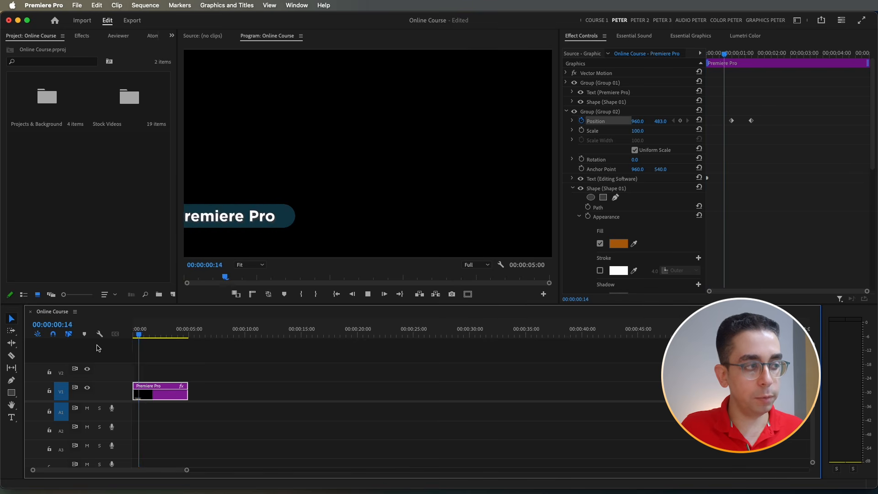
pyautogui.press('space')
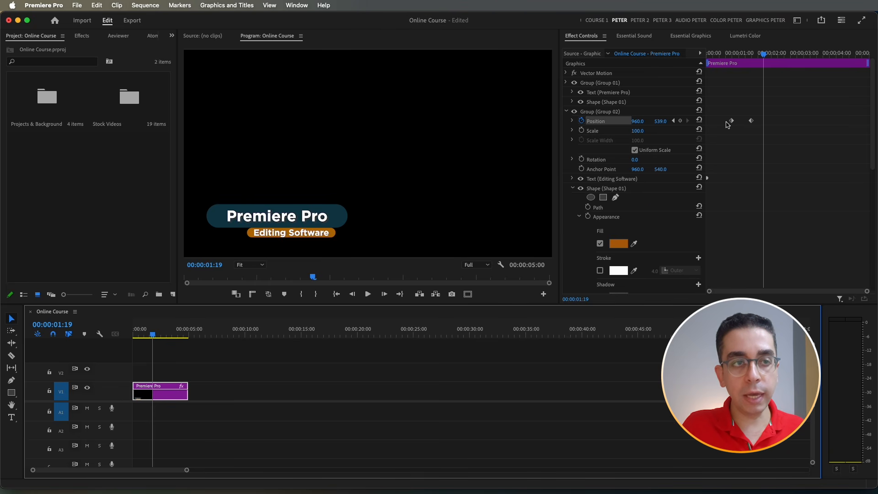
# Step: Apply Ease Out to Group 02's first Position keyframe and Ease In to its second one
pyautogui.rightClick(732, 122)
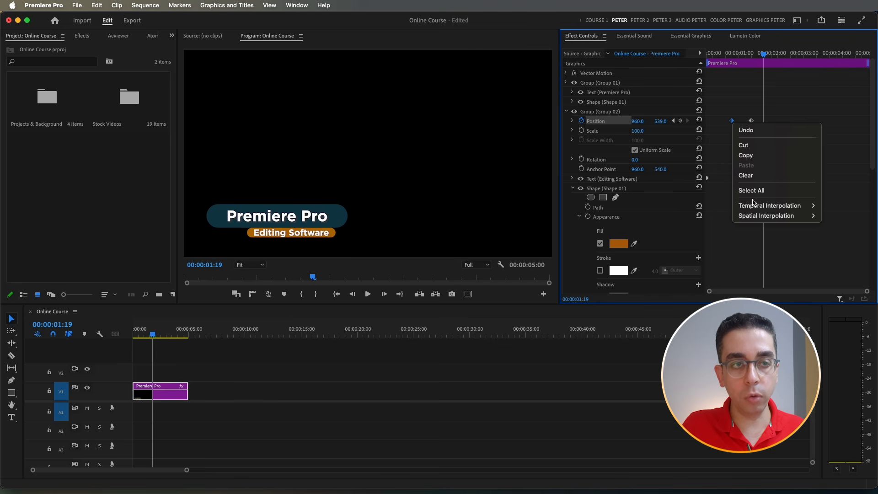
pyautogui.moveTo(772, 208)
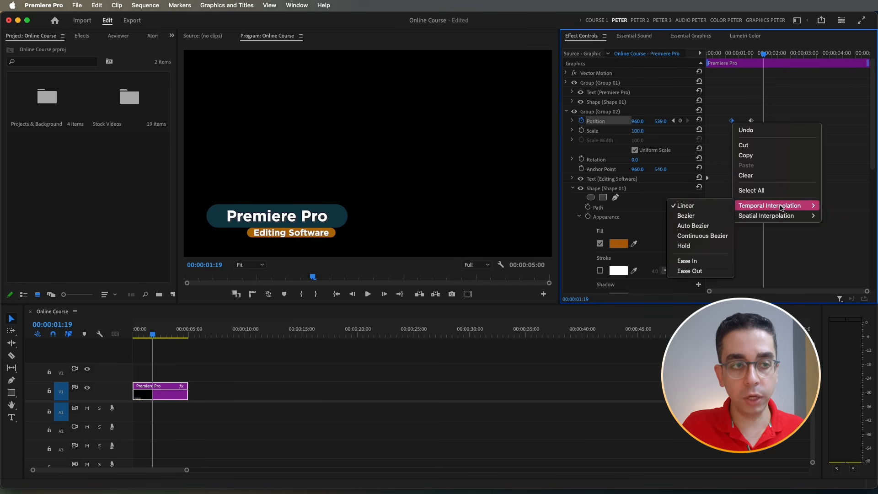
pyautogui.click(690, 271)
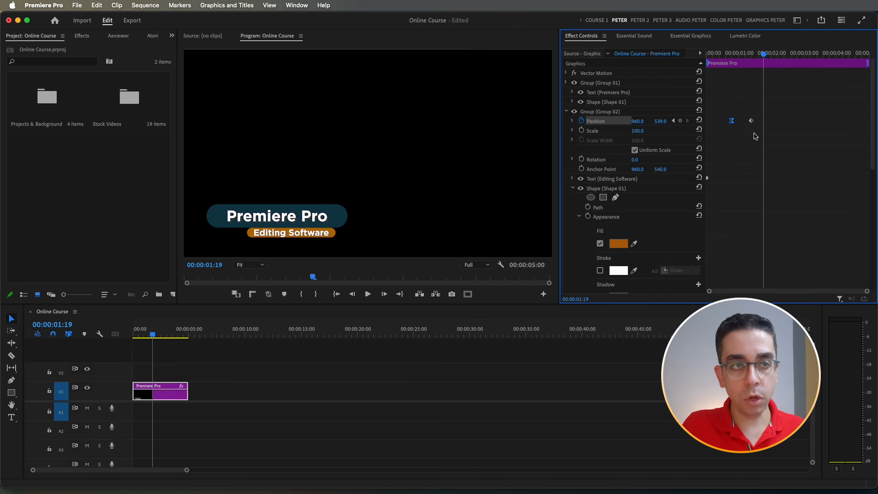
pyautogui.rightClick(751, 121)
pyautogui.moveTo(777, 206)
pyautogui.click(716, 260)
# Step: Apply Ease Out to the first Motion Position keyframe and Ease In to the second one
pyautogui.scroll(-10, 739, 206)
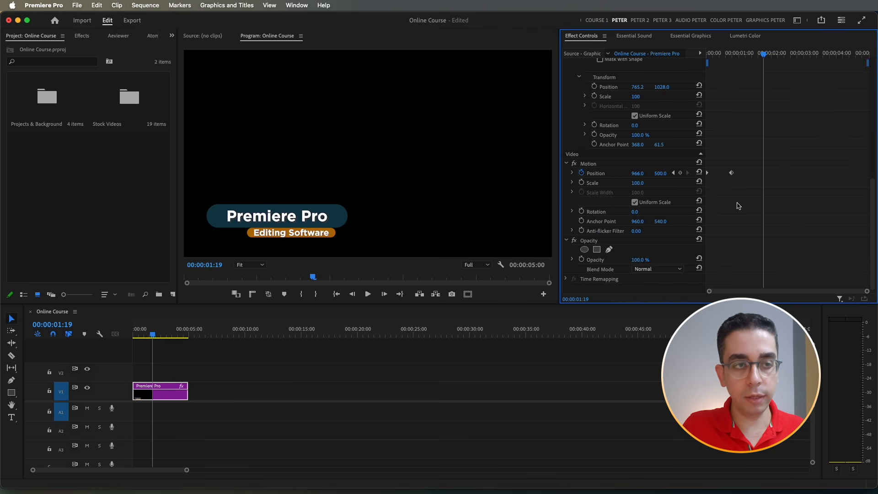
pyautogui.rightClick(707, 176)
pyautogui.moveTo(737, 259)
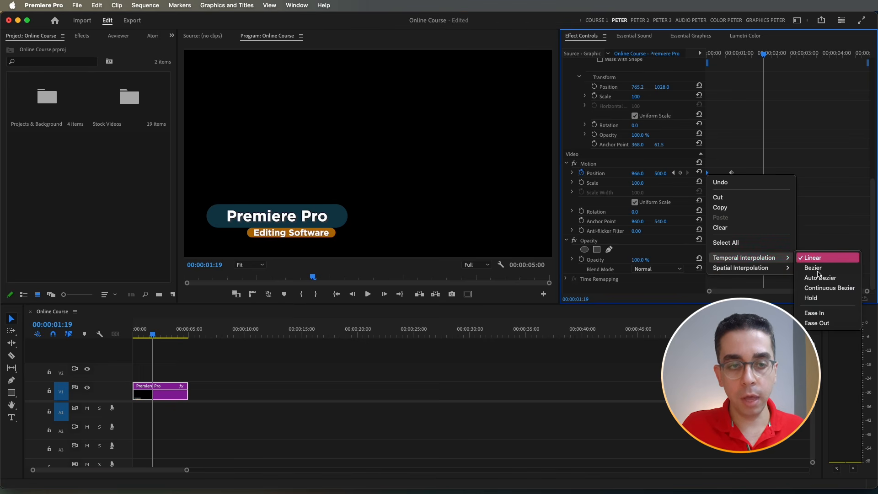
pyautogui.click(816, 313)
pyautogui.rightClick(732, 173)
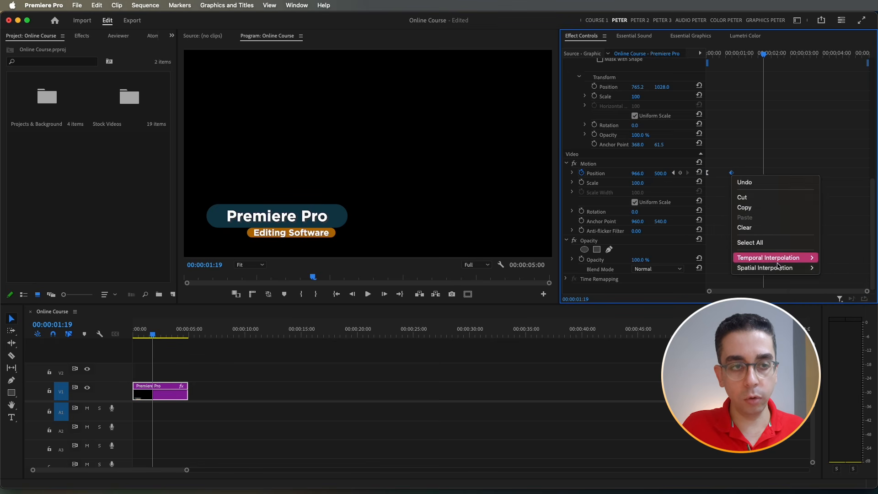
pyautogui.moveTo(751, 260)
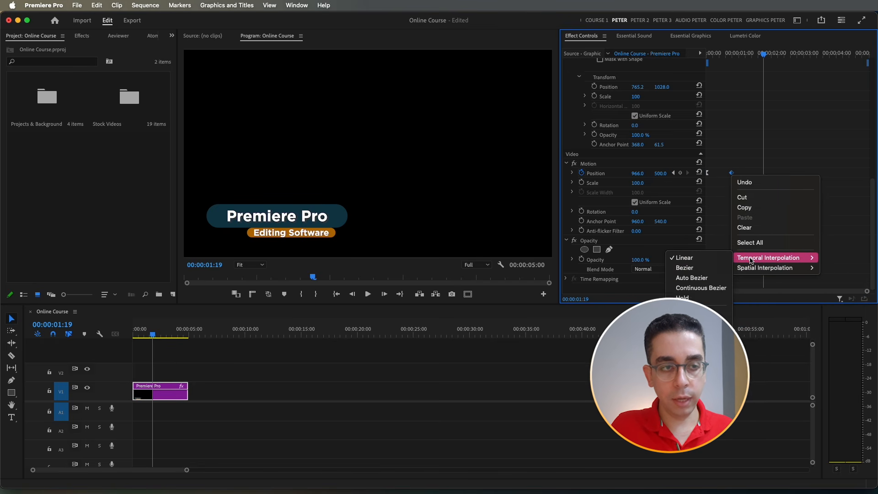
pyautogui.click(686, 308)
# Step: Sharpen Group 02's Position velocity curve by pulling both keyframes' easing handles toward the middle of the movement
pyautogui.scroll(5, 731, 139)
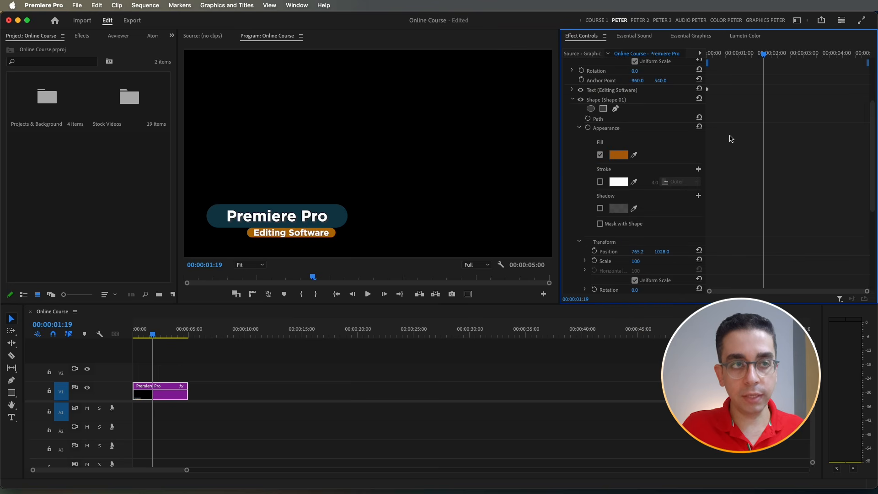
pyautogui.scroll(4, 731, 139)
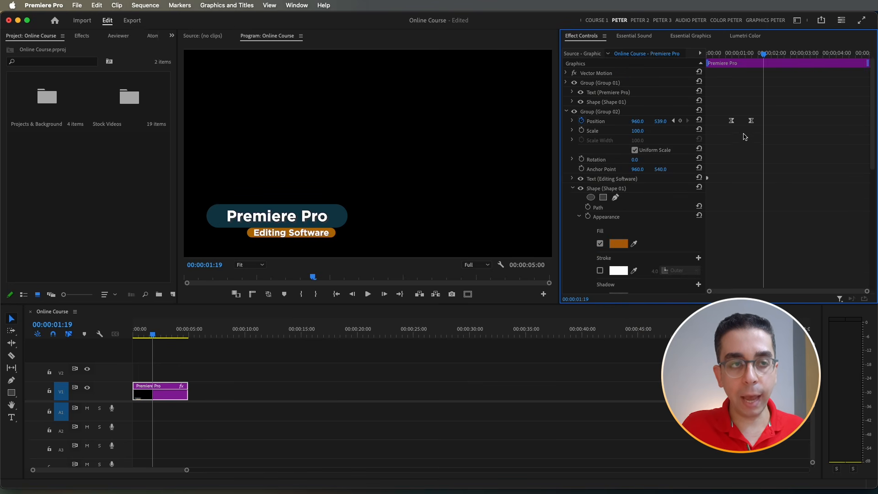
pyautogui.moveTo(772, 115); pyautogui.dragTo(703, 128)
pyautogui.click(573, 121)
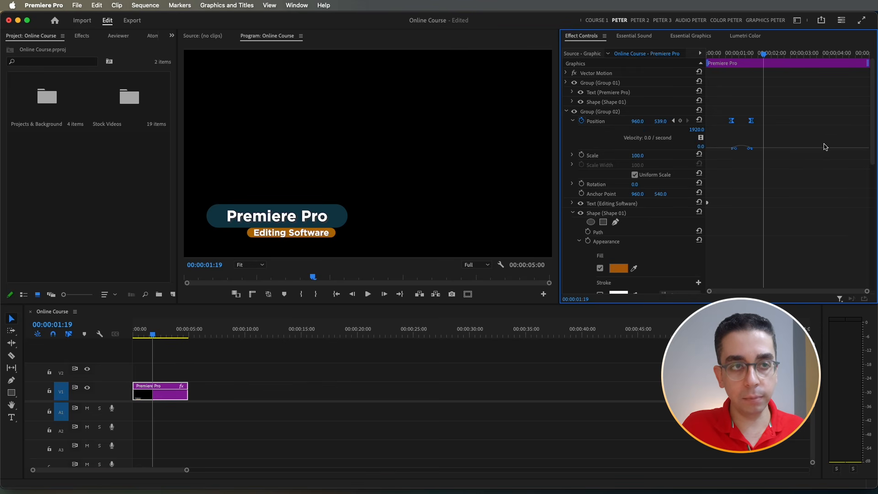
pyautogui.click(745, 53)
pyautogui.press('=')
pyautogui.press('=')
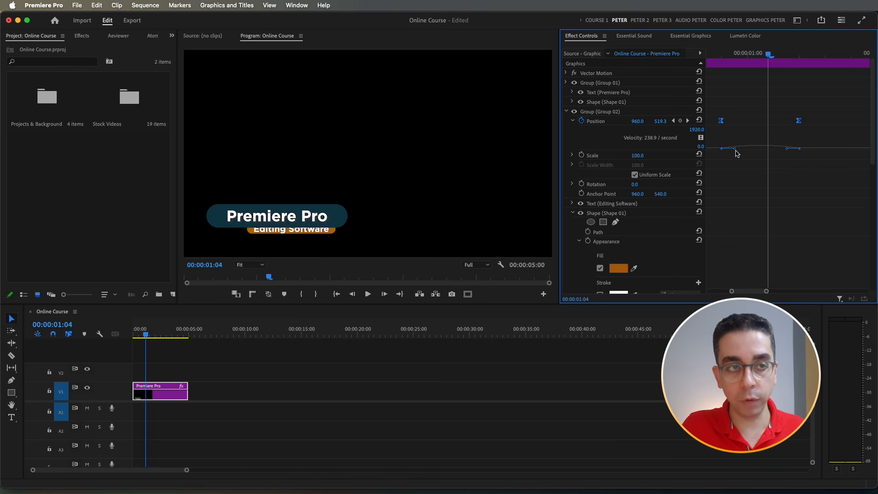
pyautogui.moveTo(736, 150); pyautogui.dragTo(774, 152)
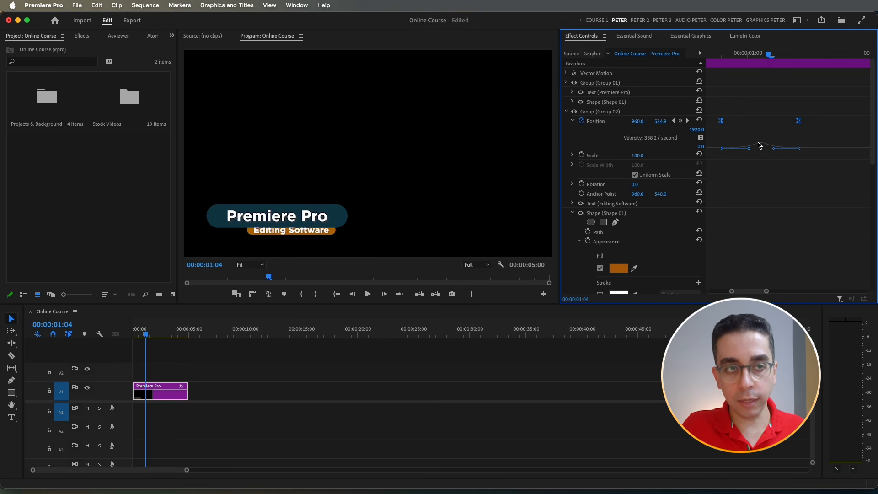
# Step: Lengthen the easing handles of both Motion Position keyframes so the velocity graph peaks midway through the slide-in
pyautogui.scroll(-8, 769, 211)
pyautogui.scroll(-2, 728, 201)
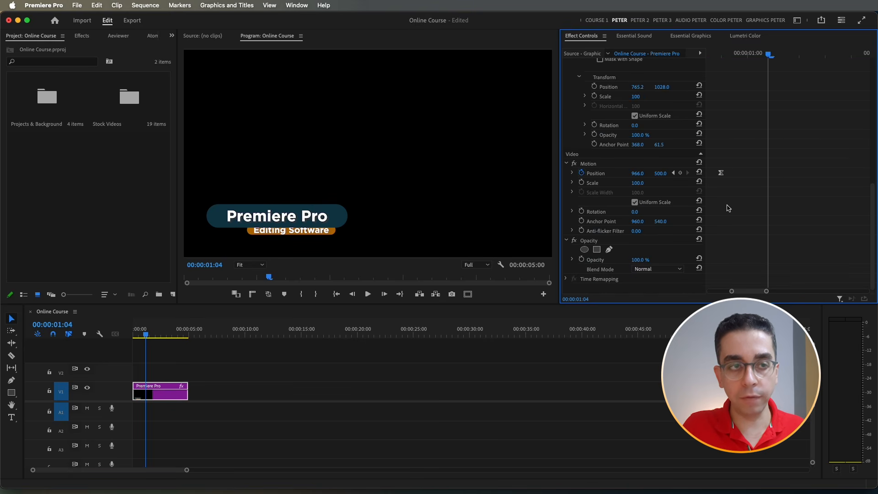
pyautogui.scroll(1, 727, 208)
pyautogui.moveTo(745, 292); pyautogui.dragTo(695, 295)
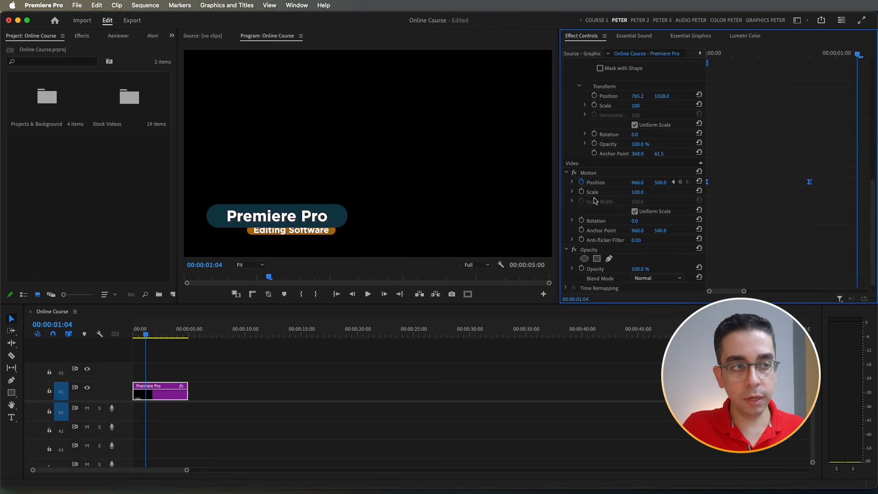
pyautogui.click(572, 182)
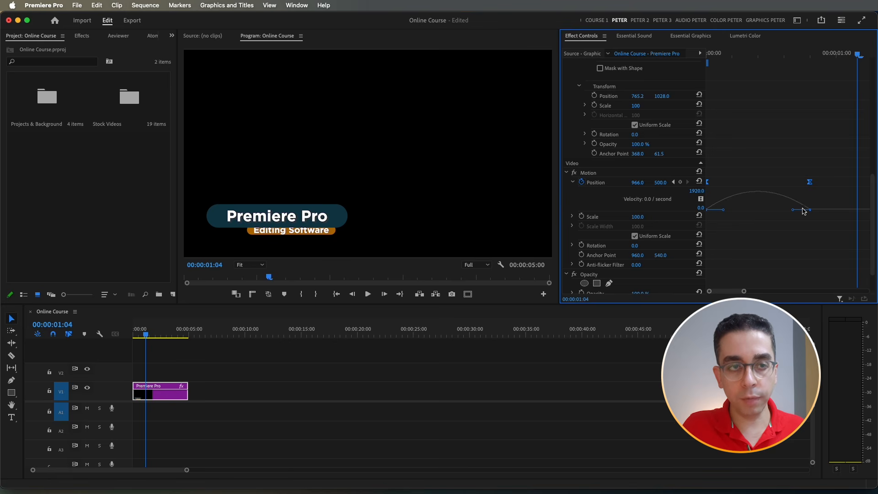
pyautogui.moveTo(794, 209); pyautogui.dragTo(760, 210)
pyautogui.click(728, 214)
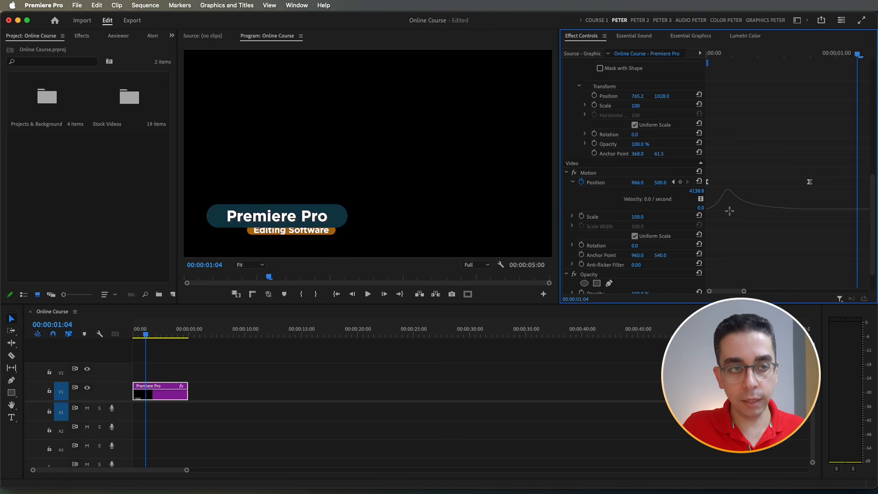
pyautogui.click(708, 182)
pyautogui.moveTo(725, 211); pyautogui.dragTo(746, 212)
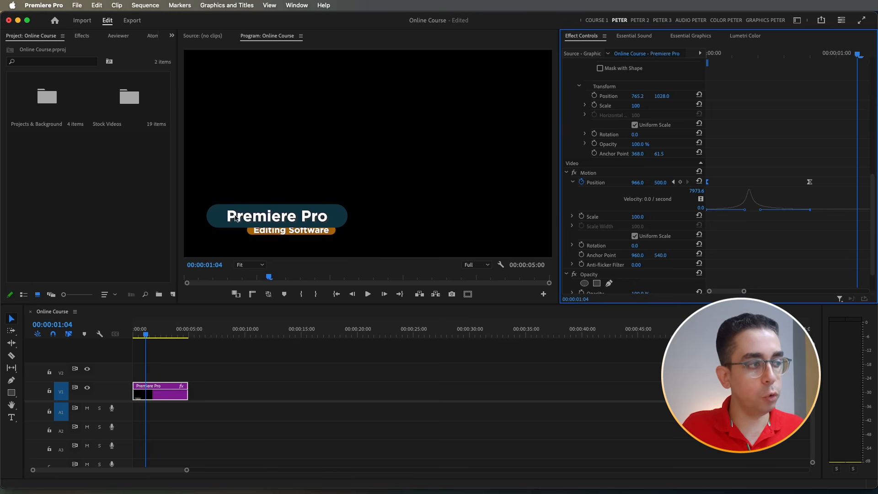
# Step: Play the title animation twice from the start of the sequence to check the adjusted easing
pyautogui.click(135, 335)
pyautogui.press('space')
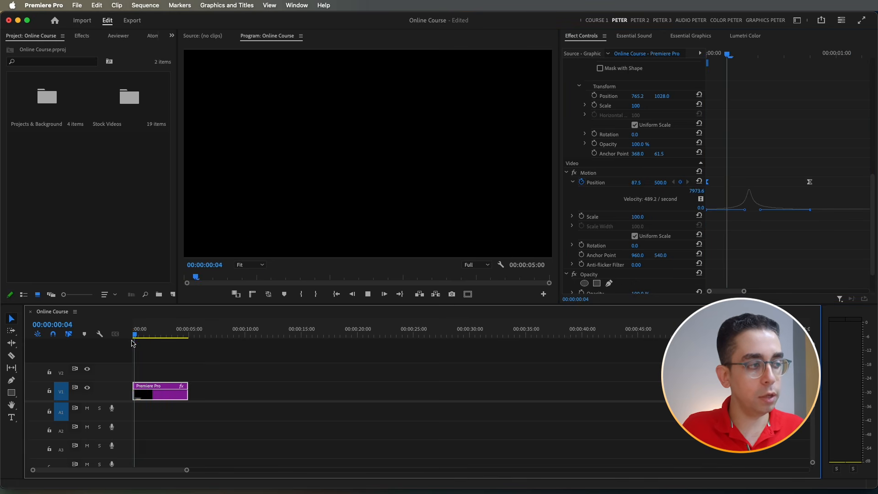
pyautogui.press('space')
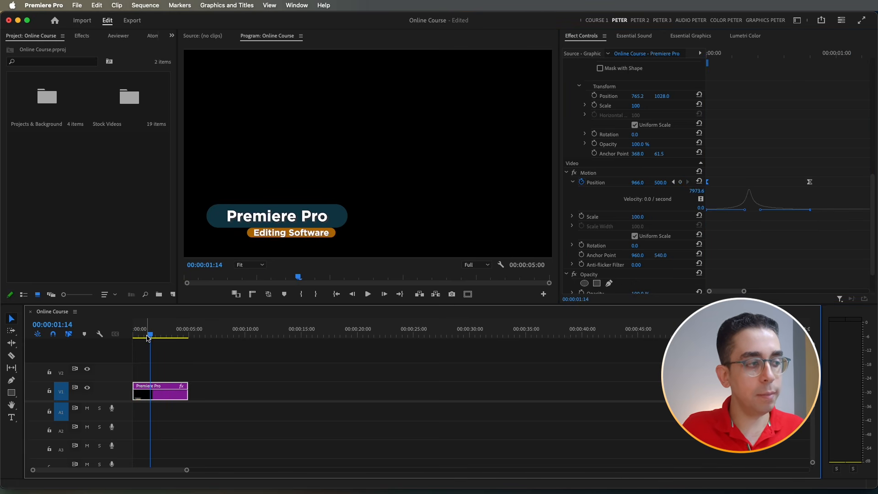
pyautogui.press('Home')
pyautogui.press('space')
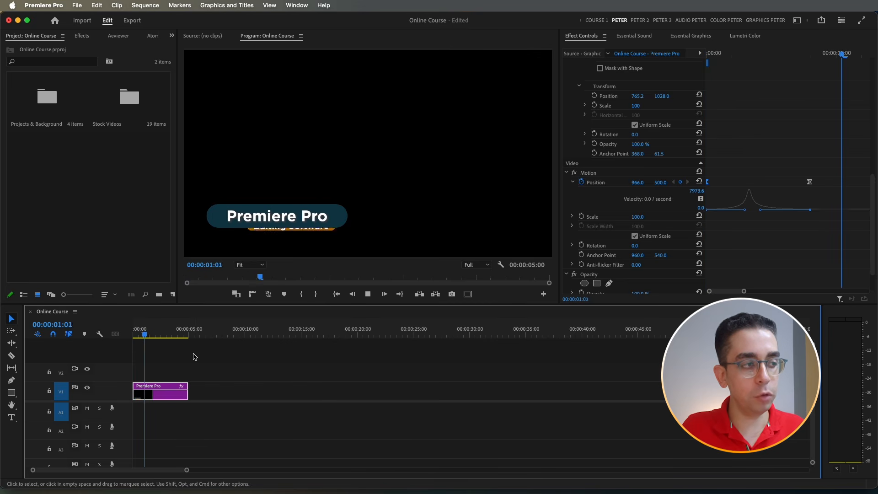
pyautogui.press('space')
# Step: Extend the first Motion Position keyframe's easing handle further toward the velocity peak and replay the animation from the start
pyautogui.moveTo(745, 212)
pyautogui.mouseDown()
pyautogui.moveTo(760, 213)
pyautogui.moveTo(752, 211)
pyautogui.mouseUp()
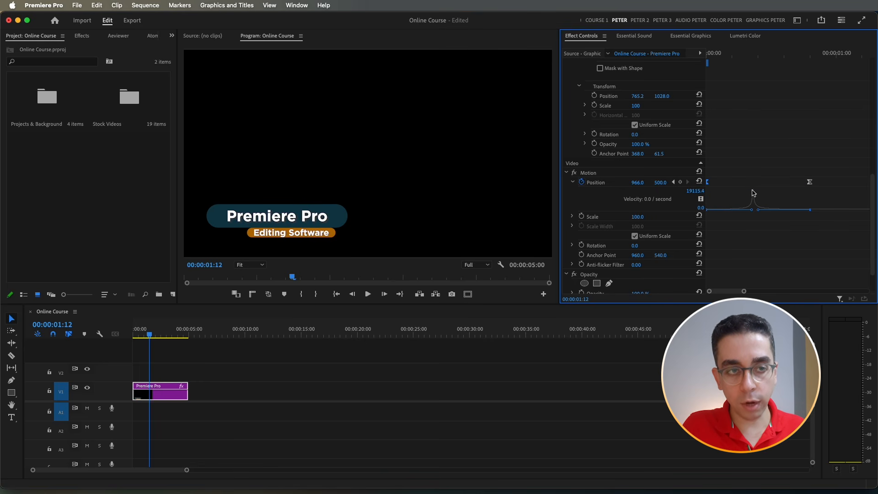
pyautogui.click(149, 337)
pyautogui.press('Home')
pyautogui.press('space')
pyautogui.press('space')
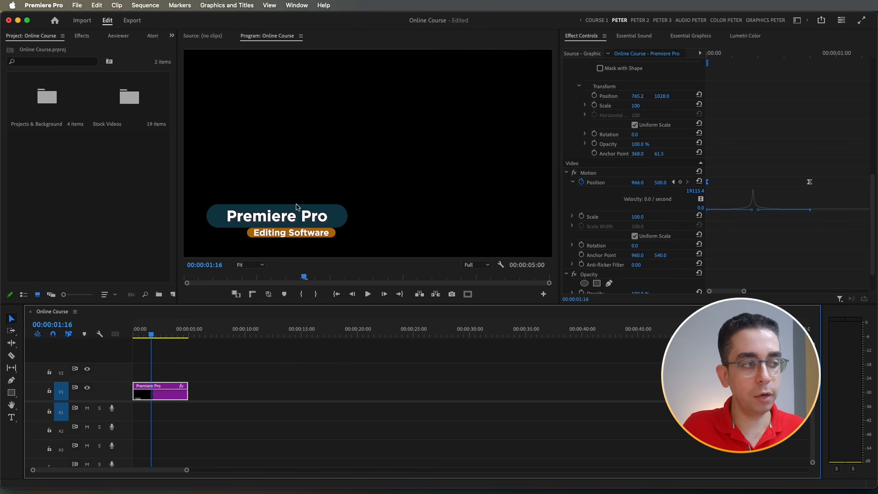
# Step: Extend the end of the Premiere Pro title clip on V1 to 00:00:08:08
pyautogui.scroll(3, 785, 160)
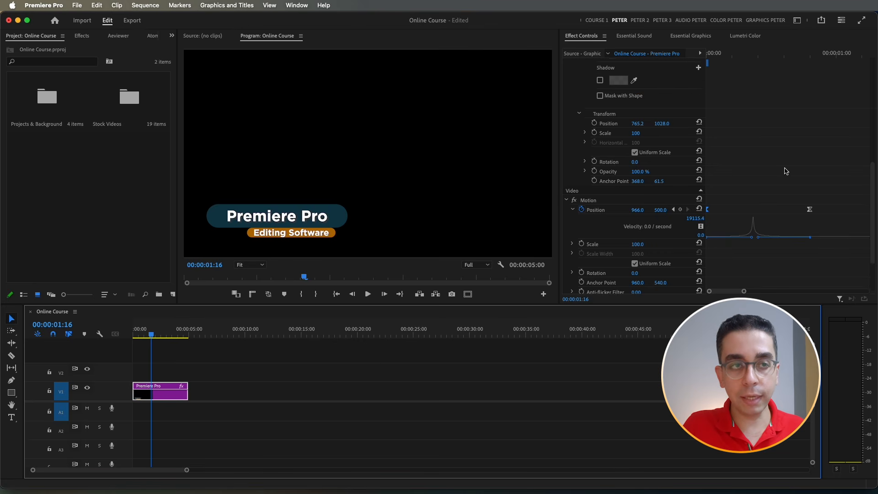
pyautogui.press('-')
pyautogui.press('-')
pyautogui.press('-')
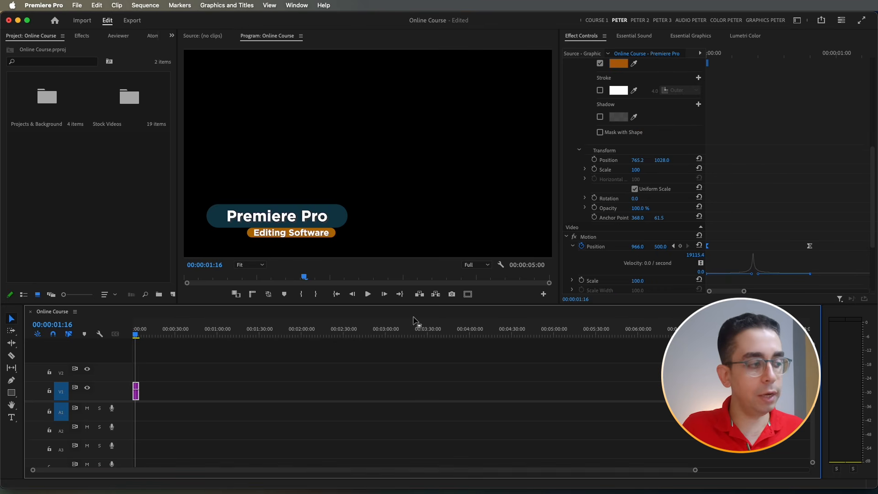
pyautogui.click(190, 392)
pyautogui.press('=')
pyautogui.press('=')
pyautogui.press('=')
pyautogui.moveTo(239, 395); pyautogui.dragTo(319, 394)
# Step: Copy Group 02's second Position keyframe and paste it at 00:00:05:02
pyautogui.moveTo(170, 335); pyautogui.dragTo(247, 336)
pyautogui.click(276, 397)
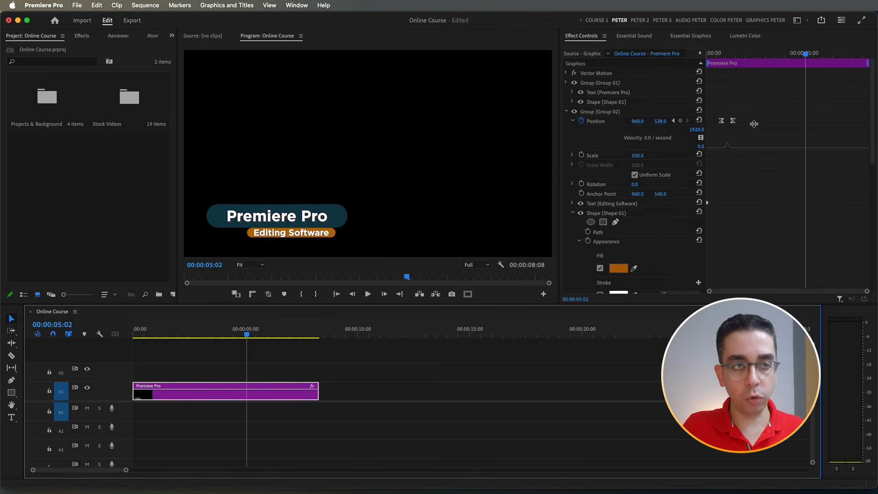
pyautogui.click(734, 122)
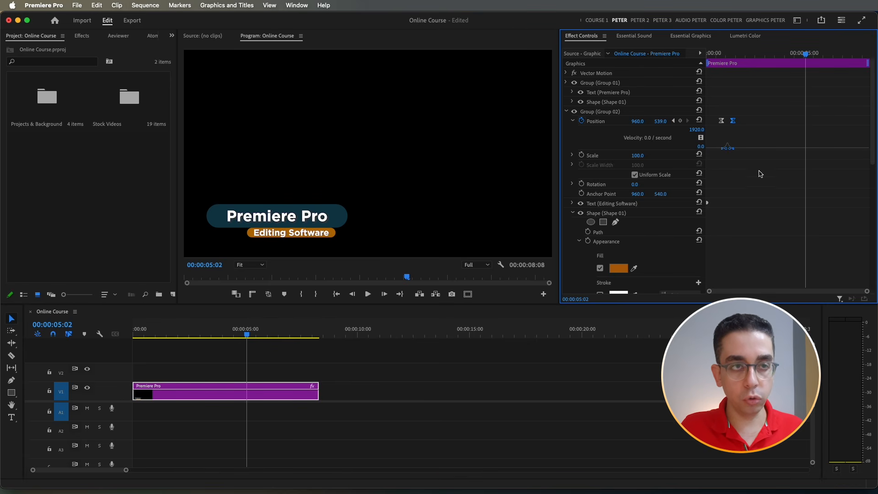
pyautogui.press('super+v')
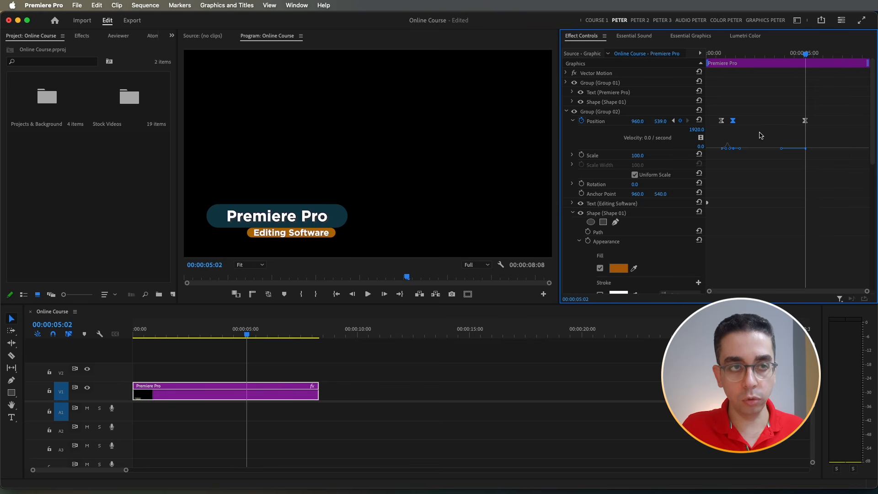
# Step: Copy Group 02's first Position keyframe and paste it at 00:00:05:17 so the Editing Software bar retracts
pyautogui.click(721, 122)
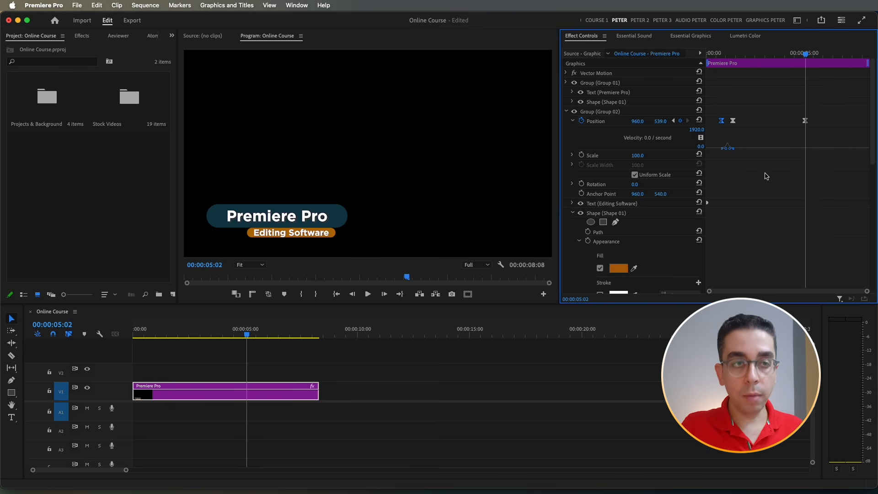
pyautogui.press('Right')
pyautogui.press('Right')
pyautogui.press('Right')
pyautogui.press('Right')
pyautogui.press('Right')
pyautogui.press('Right')
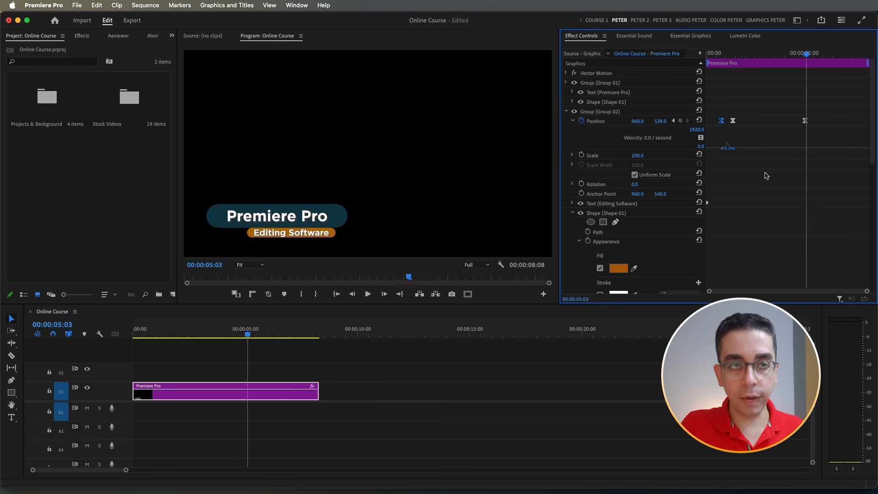
pyautogui.press('Right')
pyautogui.press('Right')
pyautogui.press('Right')
pyautogui.press('Right')
pyautogui.press('Right')
pyautogui.press('Right')
pyautogui.press('Right')
pyautogui.press('Right')
pyautogui.press('Right')
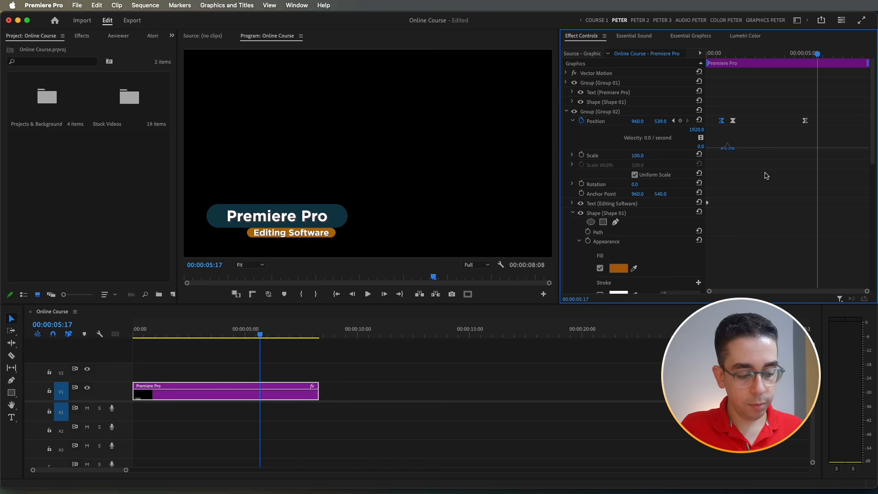
pyautogui.press('super+v')
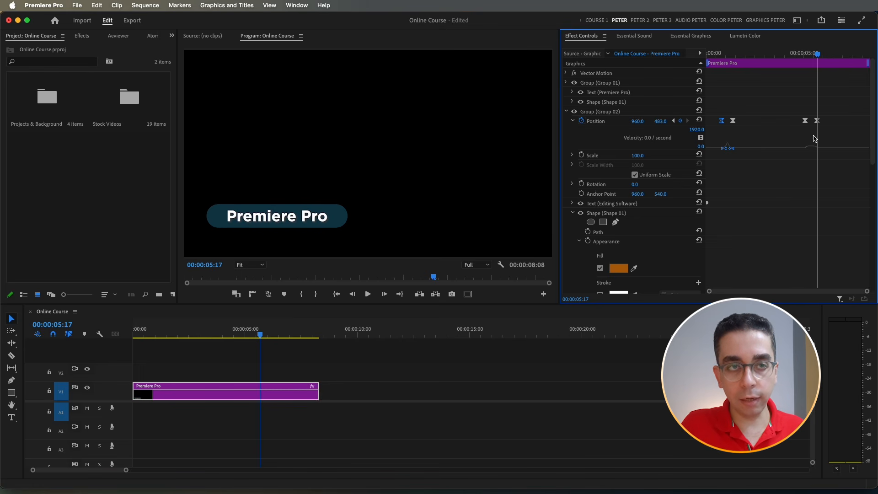
# Step: Duplicate the second Motion Position keyframe at 00:00:05:17 to hold the title in place until then
pyautogui.scroll(-5, 826, 224)
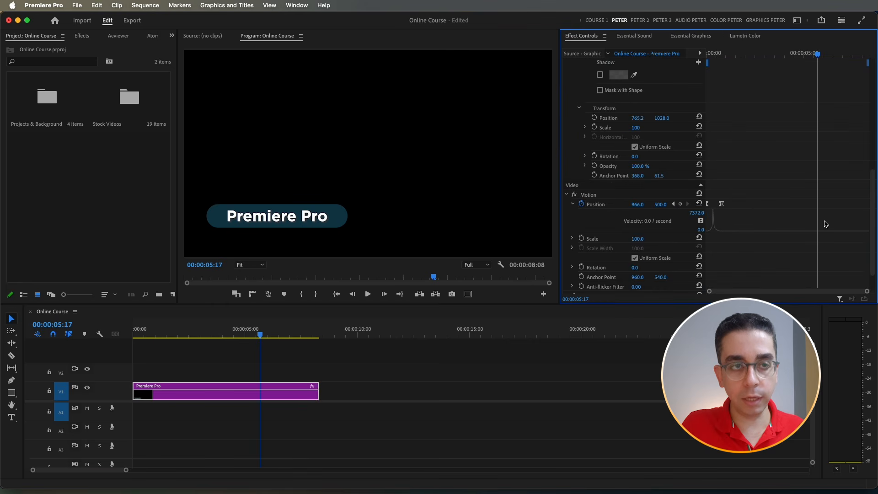
pyautogui.click(708, 204)
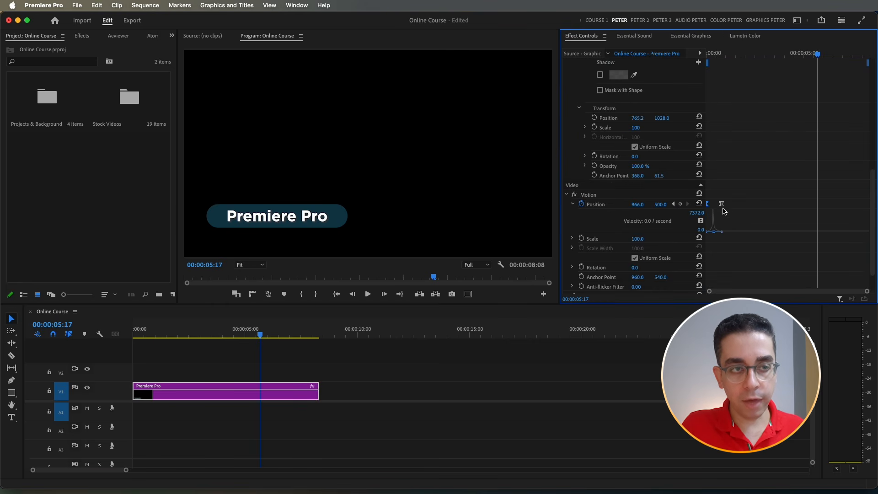
pyautogui.press('super+v')
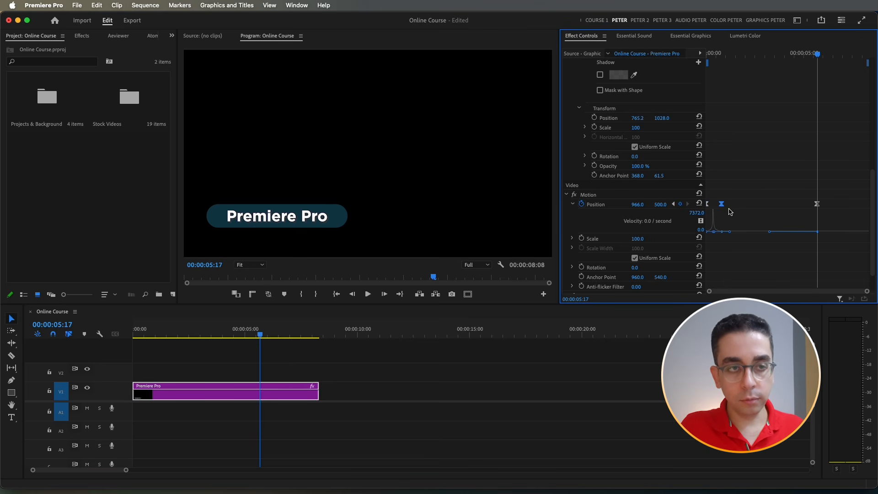
# Step: Copy the title's first Motion Position keyframe and paste it at 00:00:06:12 so the whole title slides back out
pyautogui.click(708, 204)
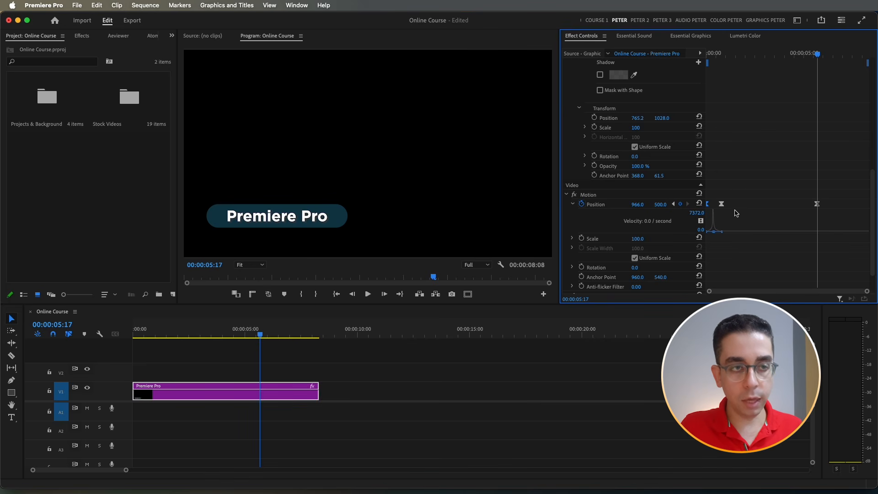
pyautogui.press('Right')
pyautogui.press('Right')
pyautogui.press('Right')
pyautogui.press('Right')
pyautogui.press('Right')
pyautogui.press('Right')
pyautogui.press('Right')
pyautogui.press('Right')
pyautogui.press('Right')
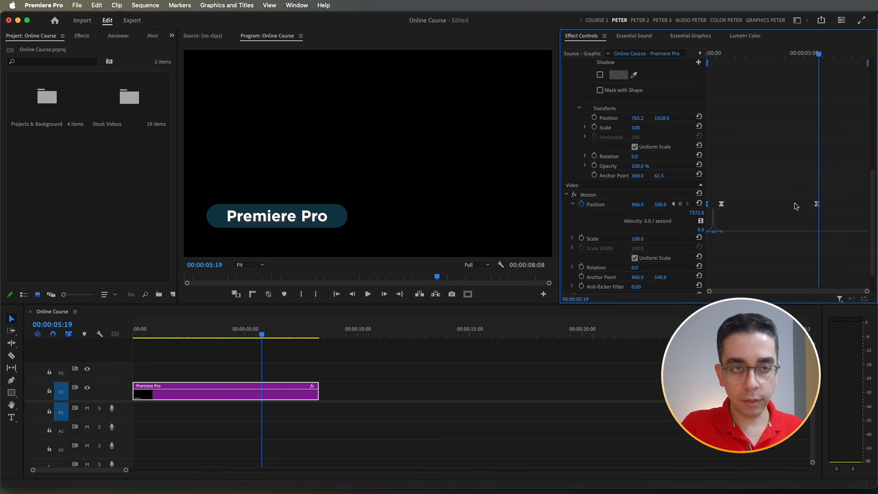
pyautogui.press('Right')
pyautogui.press('Right')
pyautogui.press('Right')
pyautogui.press('Right')
pyautogui.press('Right')
pyautogui.press('Right')
pyautogui.press('Right')
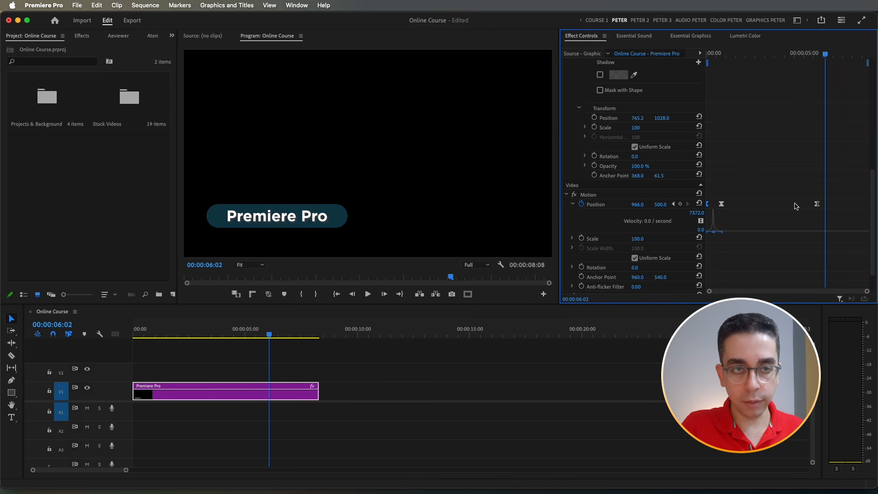
pyautogui.press('Right')
pyautogui.press('Right')
pyautogui.press('Right')
pyautogui.press('Right')
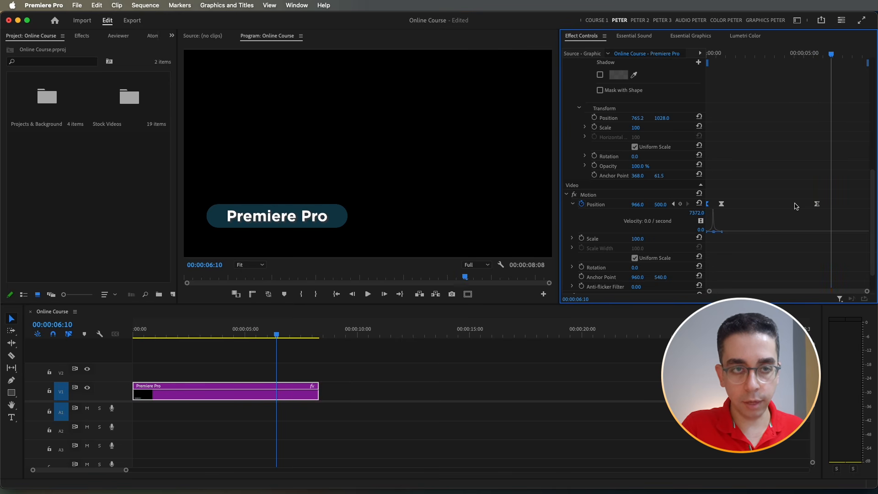
pyautogui.press('cmd+v')
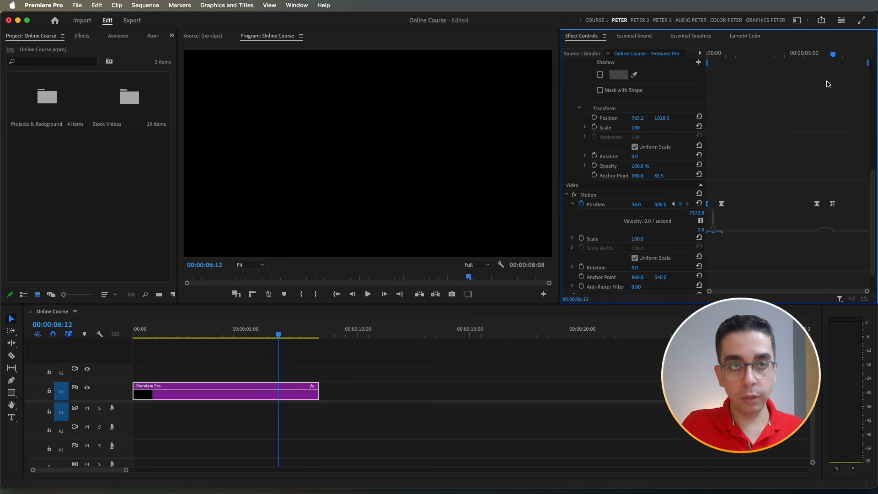
# Step: Play the sequence from the start to review the title's entrance and exit animation
pyautogui.press('Home')
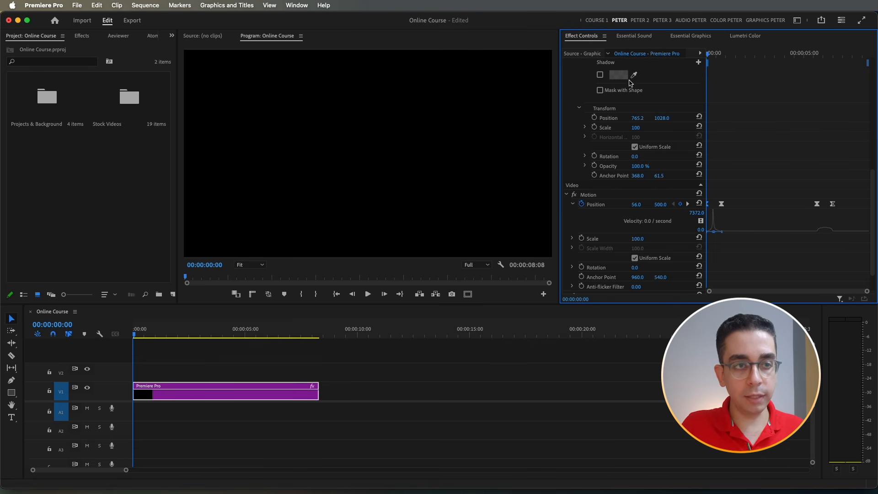
pyautogui.press('space')
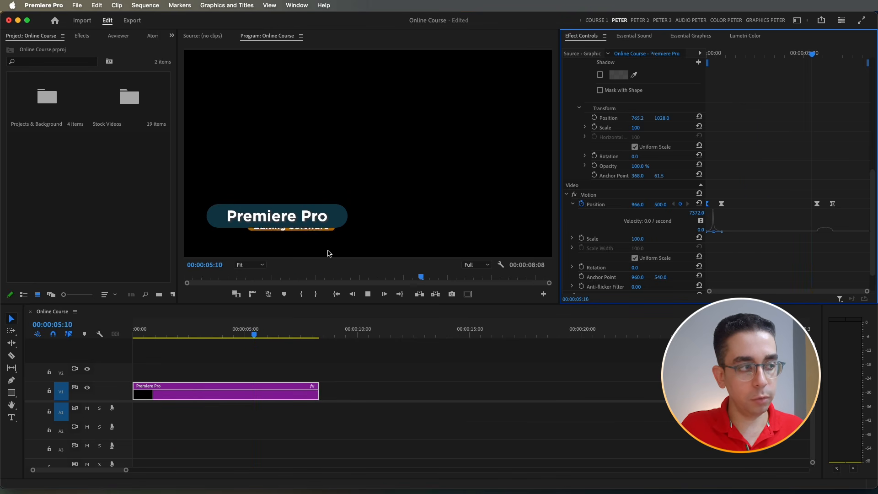
pyautogui.press('space')
# Step: Move the exit Position keyframes of Group 02 and Motion earlier together so the Group 02 pair starts at 00:00:03:08
pyautogui.moveTo(835, 68); pyautogui.dragTo(768, 68)
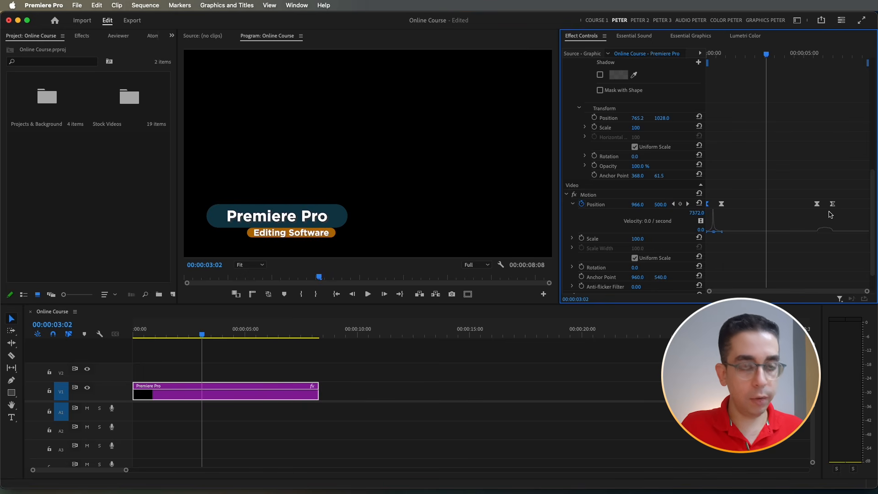
pyautogui.press('`')
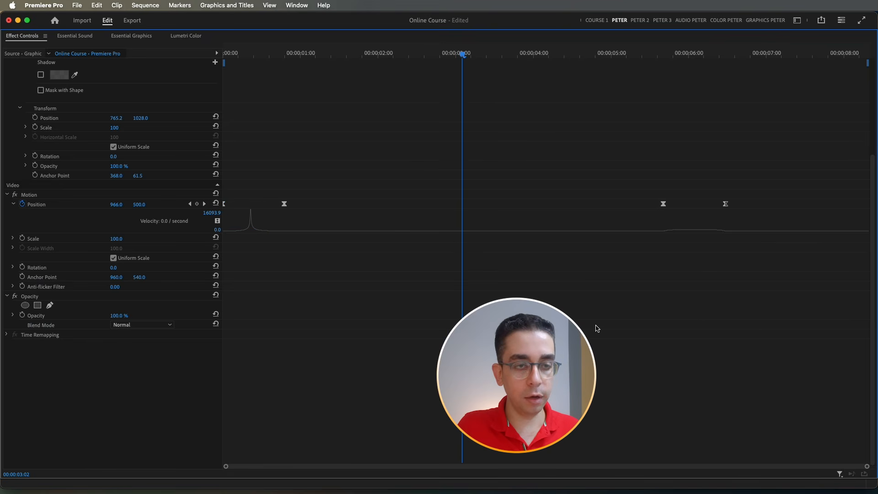
pyautogui.scroll(10, 593, 329)
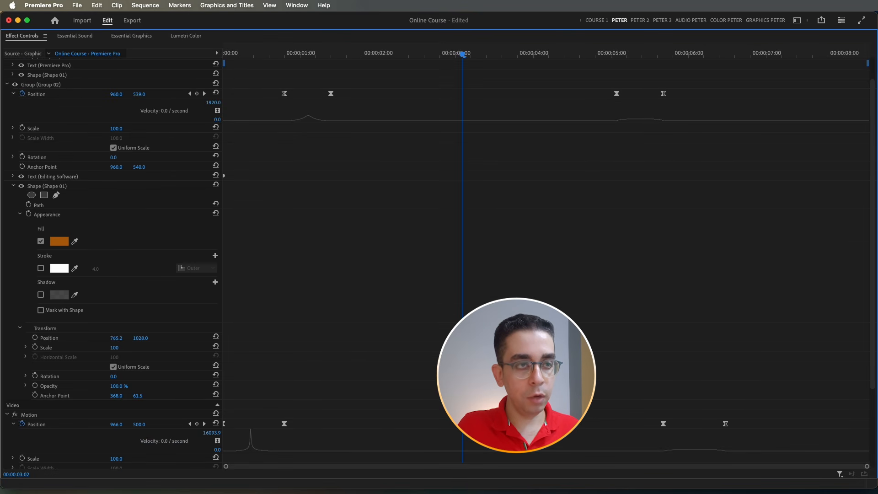
pyautogui.moveTo(712, 77); pyautogui.dragTo(606, 384)
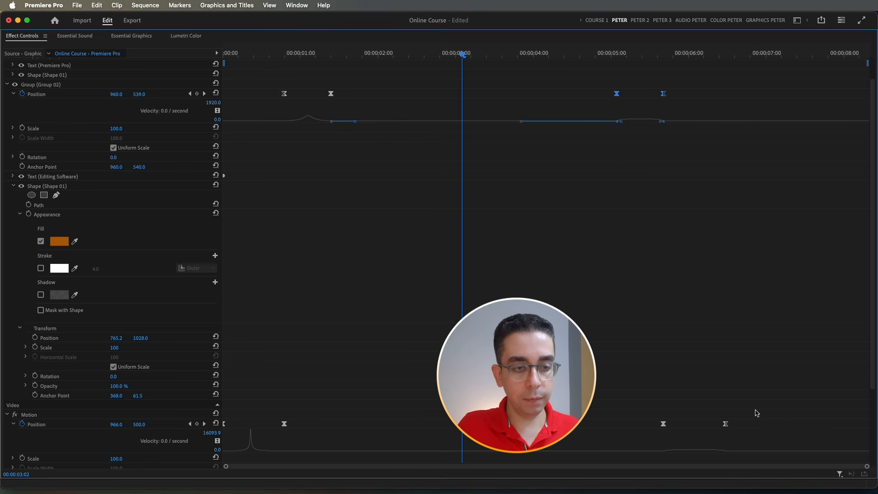
pyautogui.moveTo(735, 434); pyautogui.dragTo(480, 114)
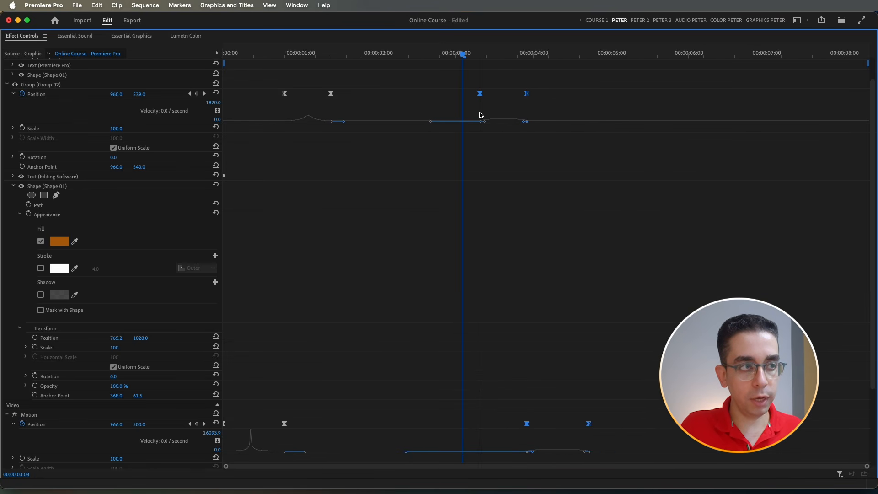
pyautogui.press('`')
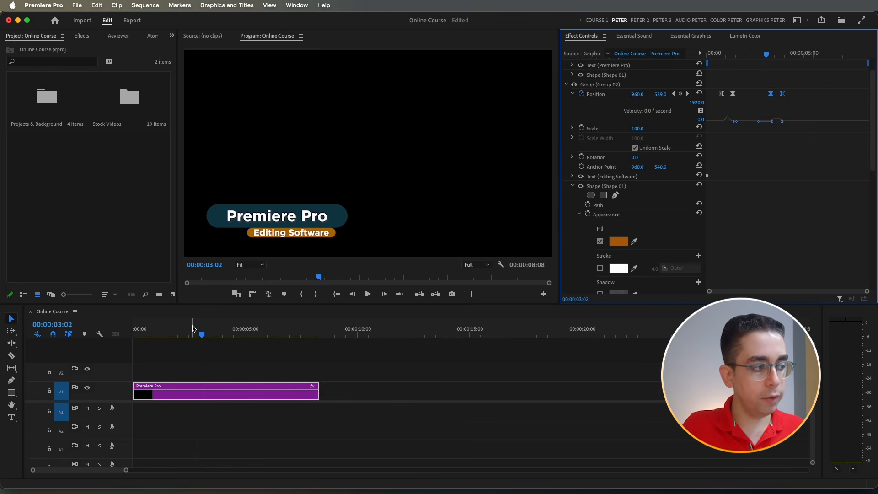
# Step: Play the sequence from the start to check the earlier exit timing
pyautogui.moveTo(192, 327); pyautogui.dragTo(43, 344)
pyautogui.press('space')
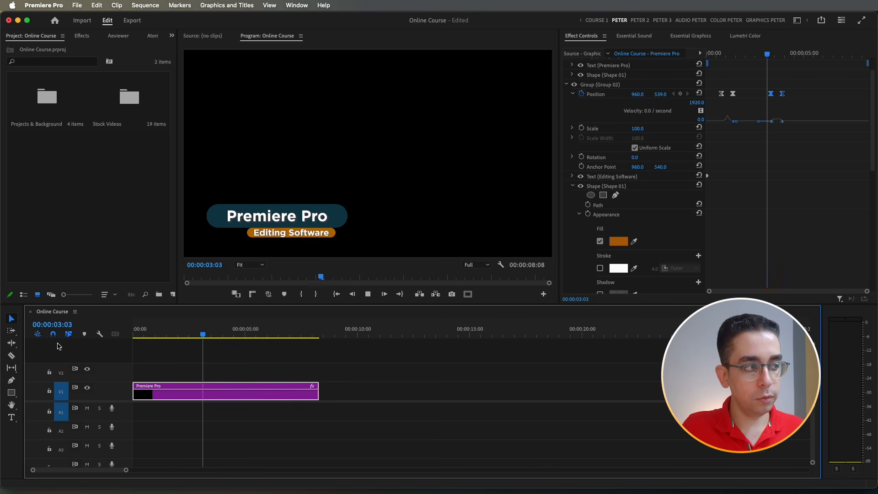
pyautogui.press('space')
# Step: Stretch the velocity handles of Group 02's two exit Position keyframes toward each other to form a sharp mid-move peak
pyautogui.click(785, 134)
pyautogui.click(776, 49)
pyautogui.scroll(5, 793, 138)
pyautogui.click(763, 93)
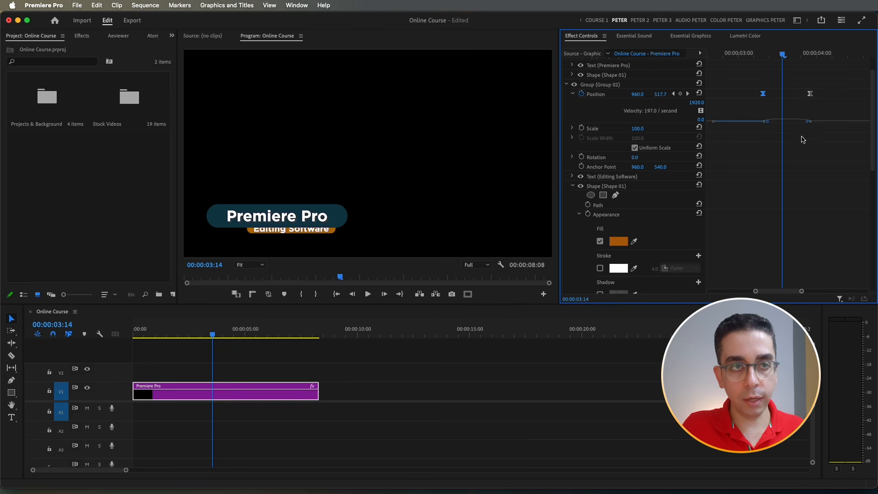
pyautogui.moveTo(808, 124)
pyautogui.mouseDown()
pyautogui.moveTo(773, 125)
pyautogui.moveTo(800, 124)
pyautogui.moveTo(781, 122)
pyautogui.moveTo(793, 120)
pyautogui.mouseUp()
pyautogui.click(809, 94)
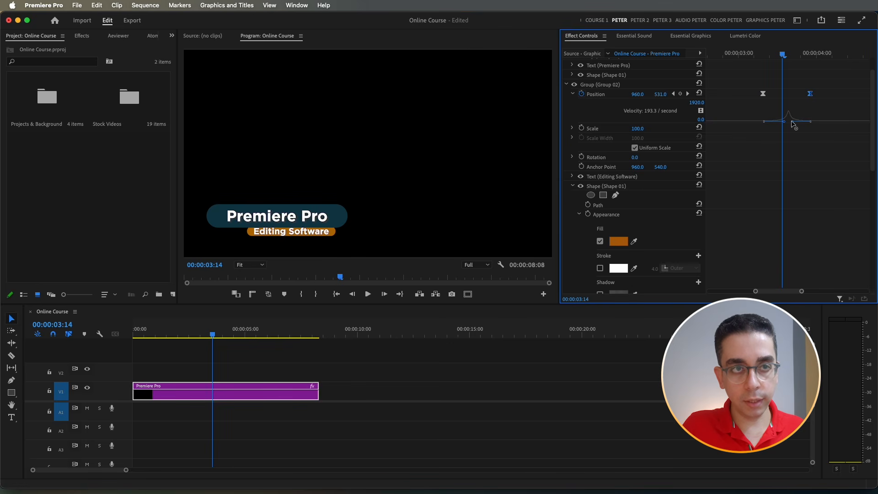
# Step: Stretch the velocity handles of the two Motion exit Position keyframes toward each other for a steep peak midway through the slide-out
pyautogui.scroll(-5, 787, 235)
pyautogui.moveTo(798, 293); pyautogui.dragTo(815, 293)
pyautogui.click(737, 196)
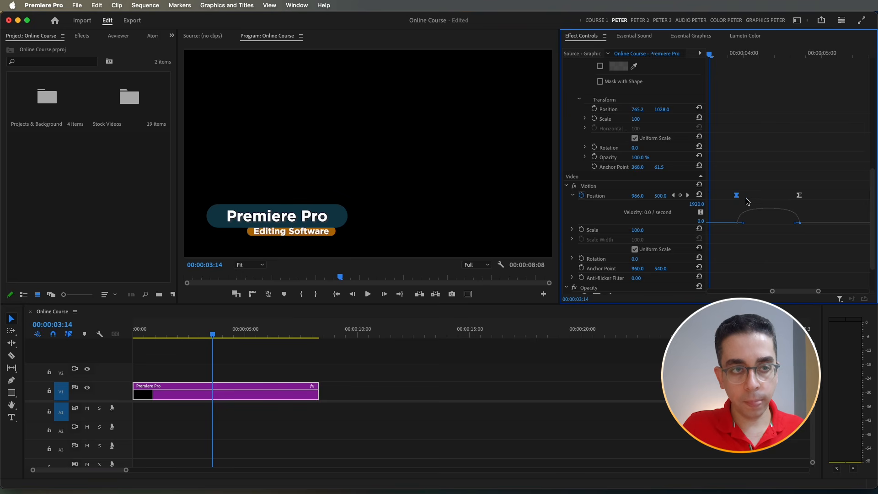
pyautogui.moveTo(742, 223); pyautogui.dragTo(772, 228)
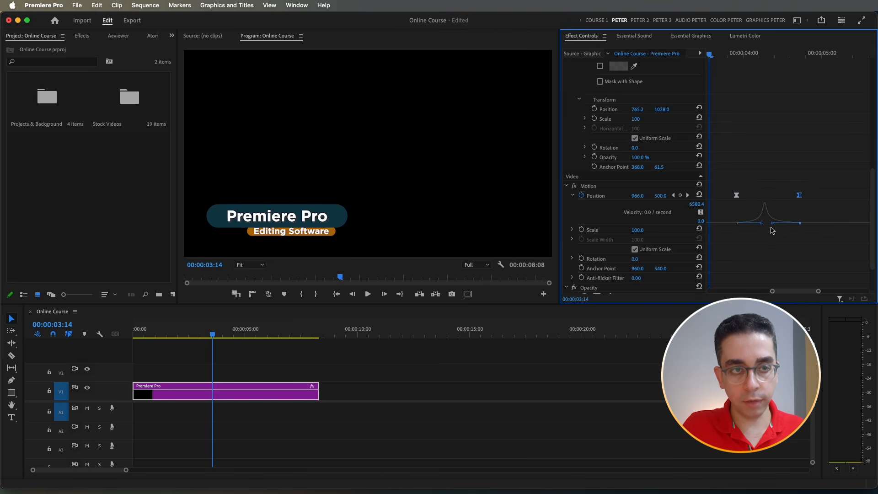
pyautogui.click(737, 195)
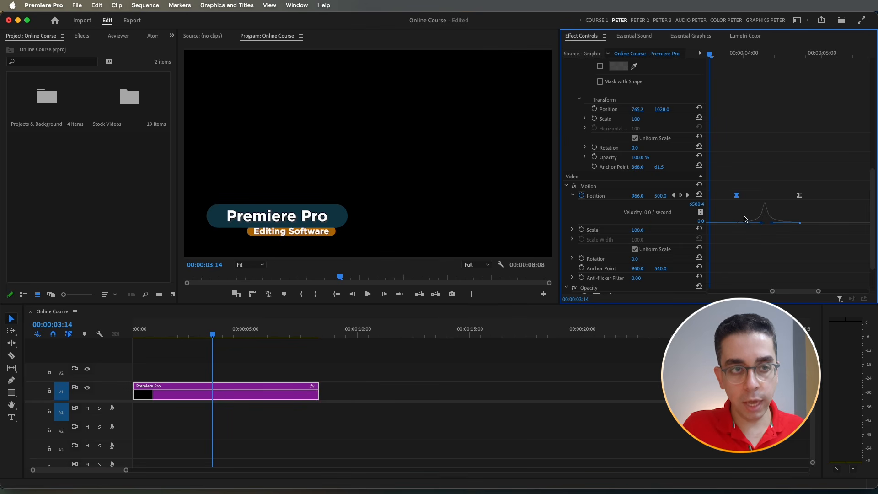
pyautogui.moveTo(762, 224); pyautogui.dragTo(765, 224)
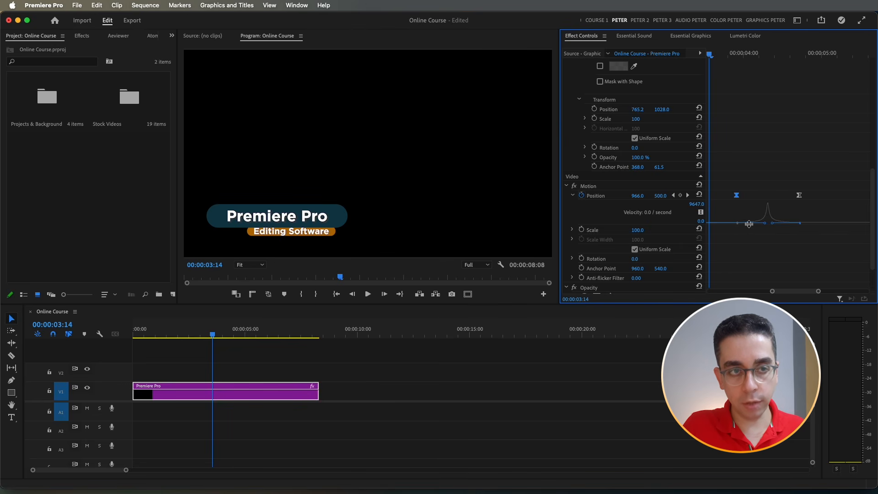
# Step: Play the eased lower third from the start and park the playhead at 00:00:01:17
pyautogui.click(68, 354)
pyautogui.press('Home')
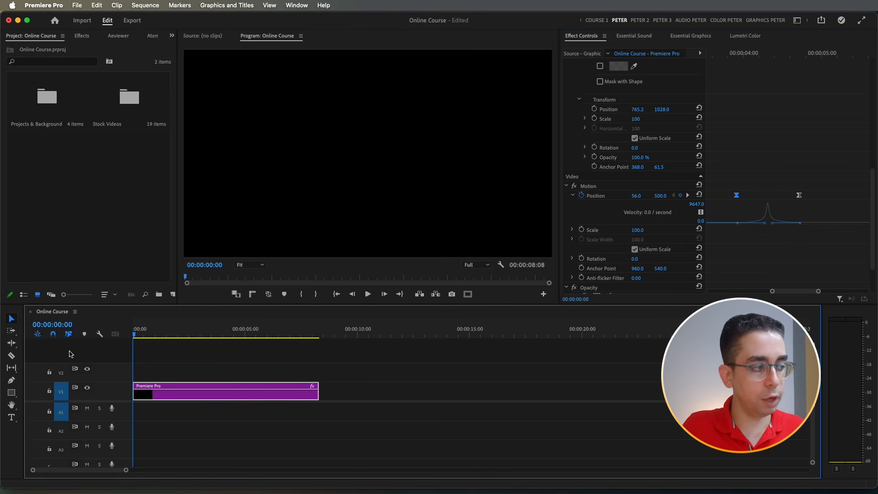
pyautogui.press('space')
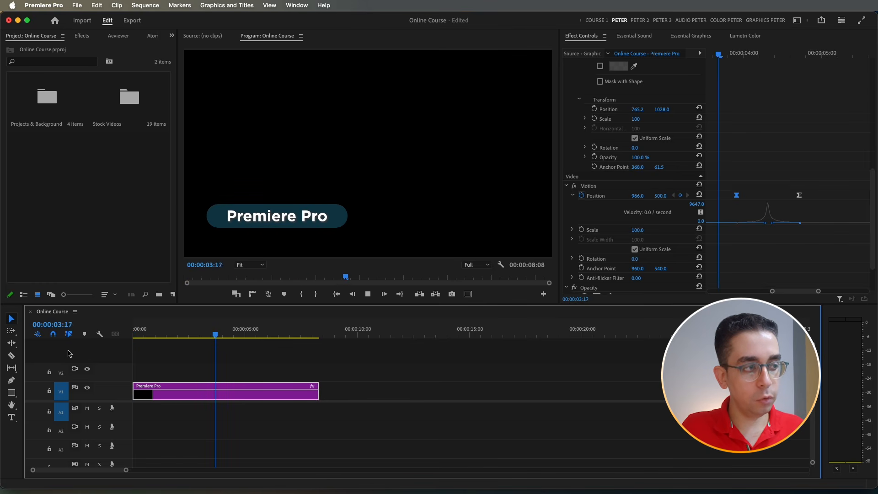
pyautogui.moveTo(239, 335); pyautogui.dragTo(172, 341)
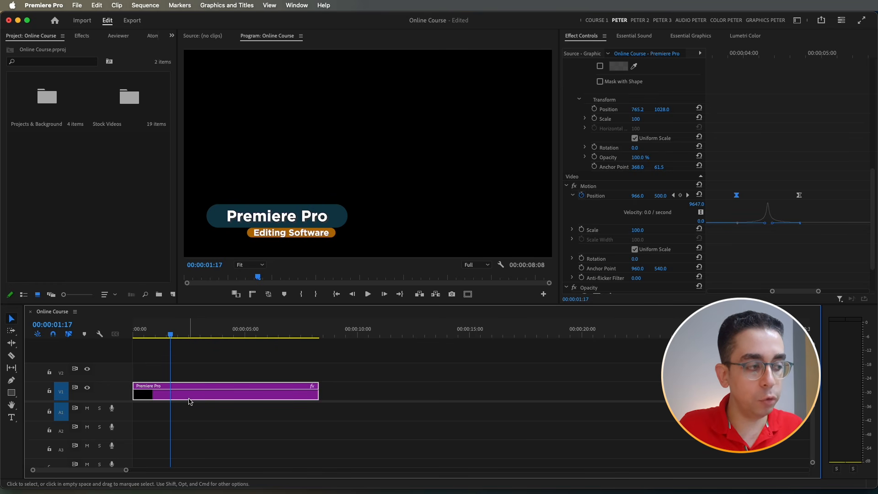
# Step: Start exporting the title as a Motion Graphics Template named "Lower Third" and add the keyword "Lower Third"
pyautogui.click(234, 5)
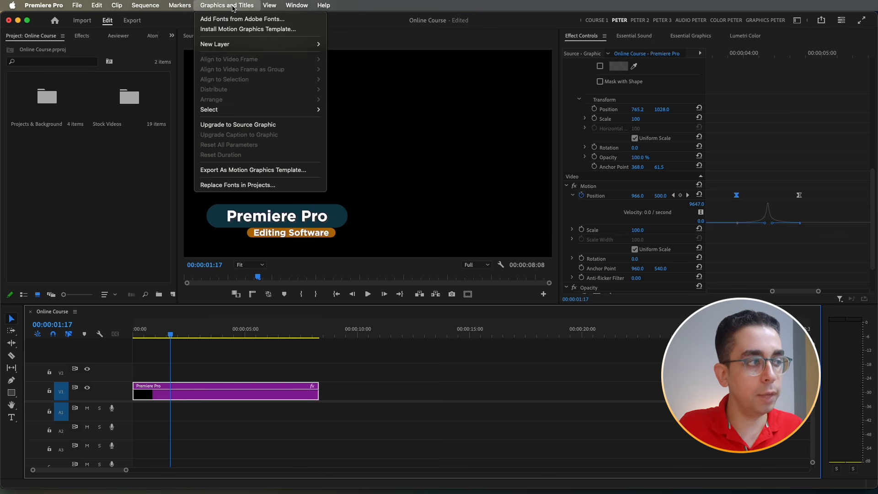
pyautogui.click(276, 170)
pyautogui.click(385, 154)
pyautogui.moveTo(385, 154); pyautogui.dragTo(311, 159)
pyautogui.write('Lower Third')
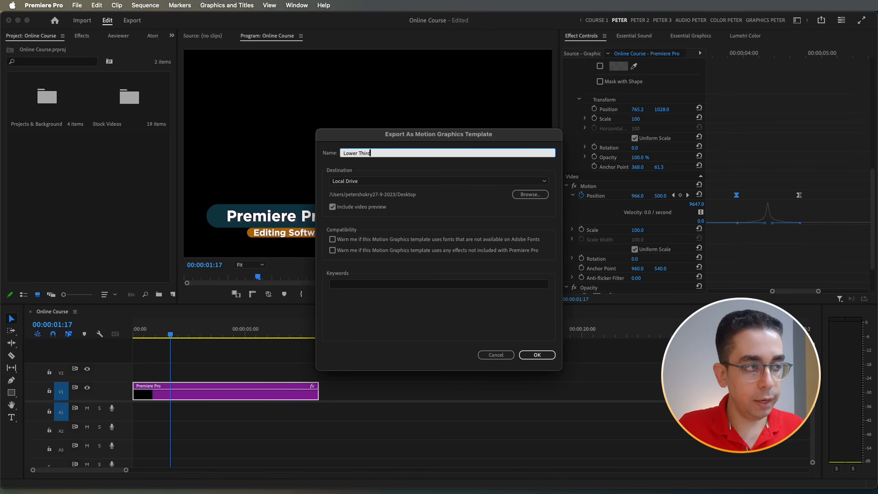
pyautogui.click(357, 286)
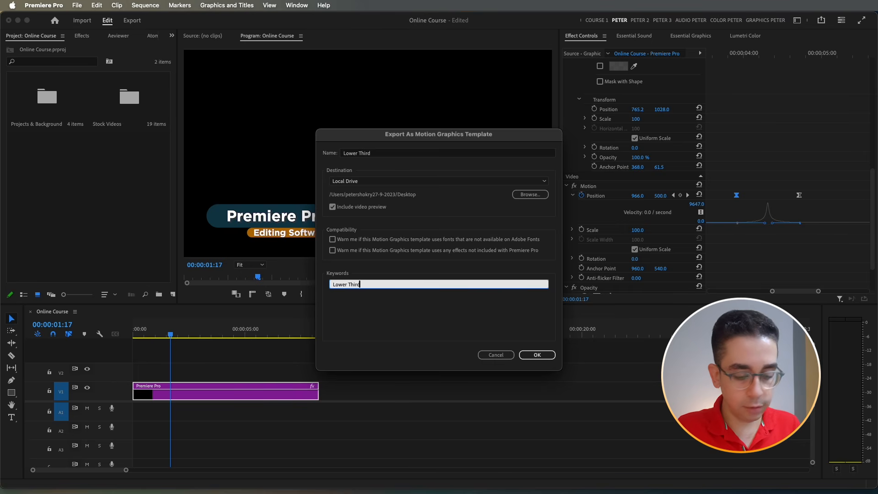
pyautogui.press('Return')
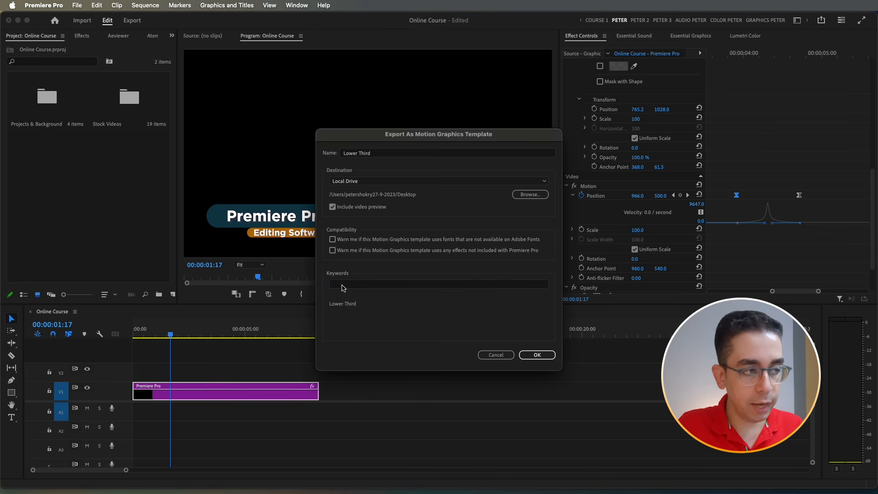
pyautogui.click(356, 286)
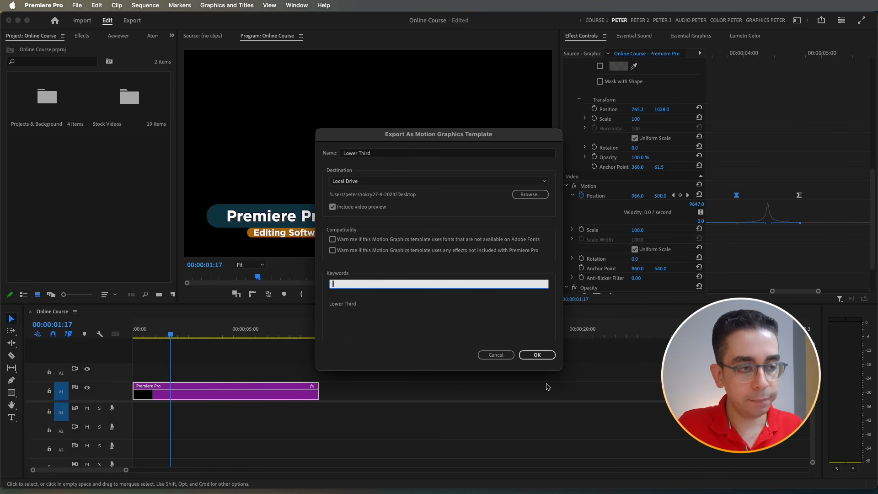
# Step: Set the template's destination to the Desktop folder on Local Drive and export it
pyautogui.click(346, 182)
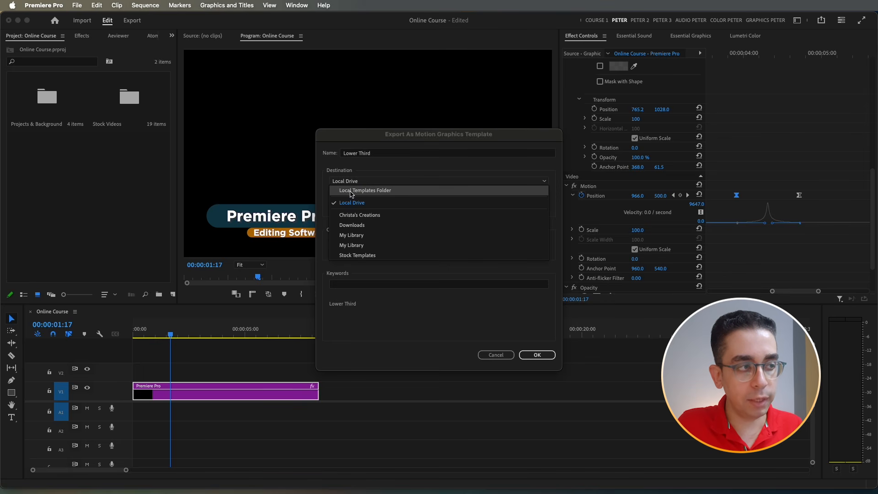
pyautogui.click(359, 203)
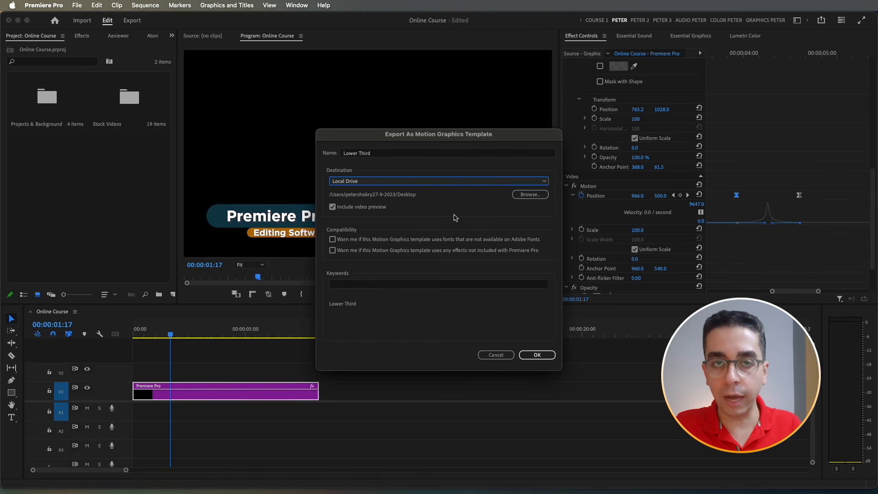
pyautogui.click(531, 194)
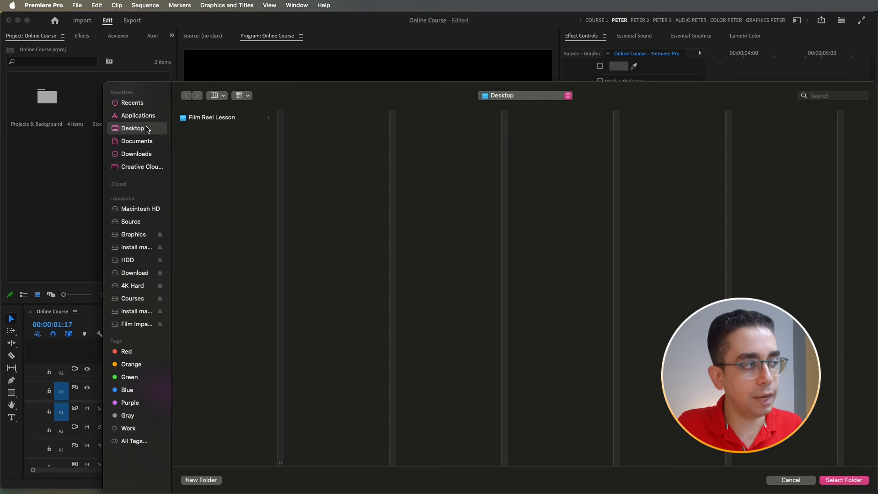
pyautogui.click(850, 482)
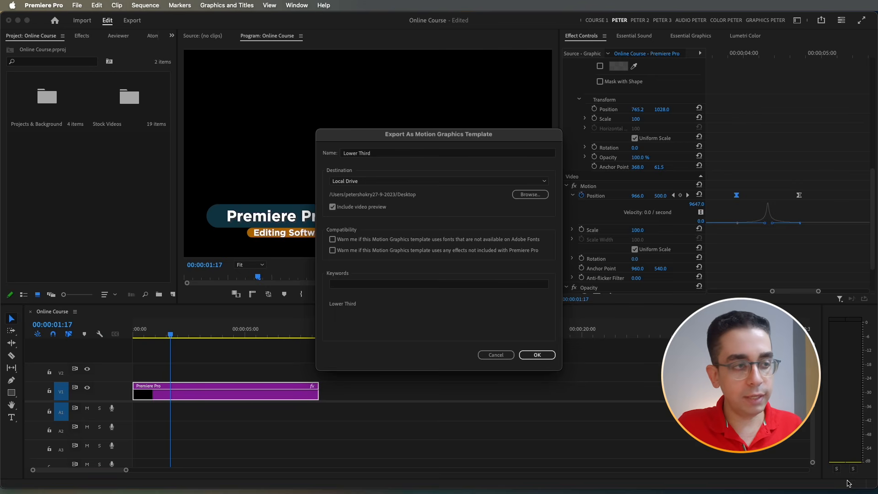
pyautogui.click(540, 355)
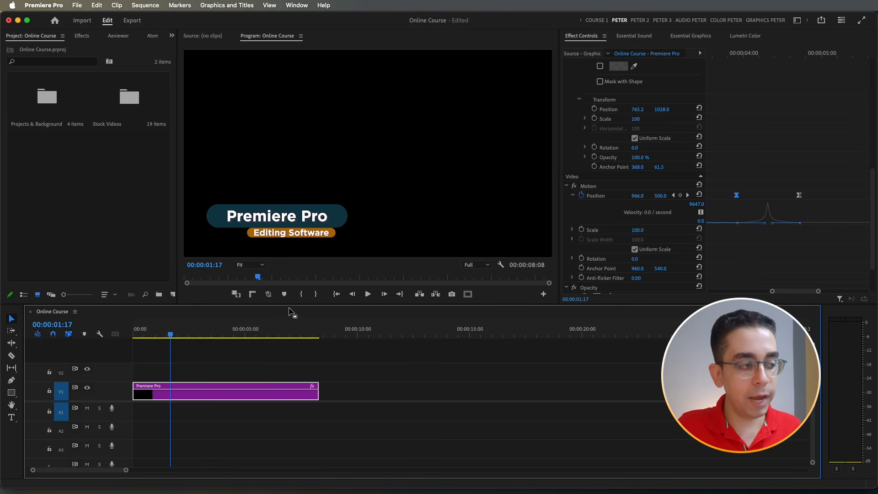
# Step: Delete the title clip from V1 and open the Stock Videos bin
pyautogui.press('Delete')
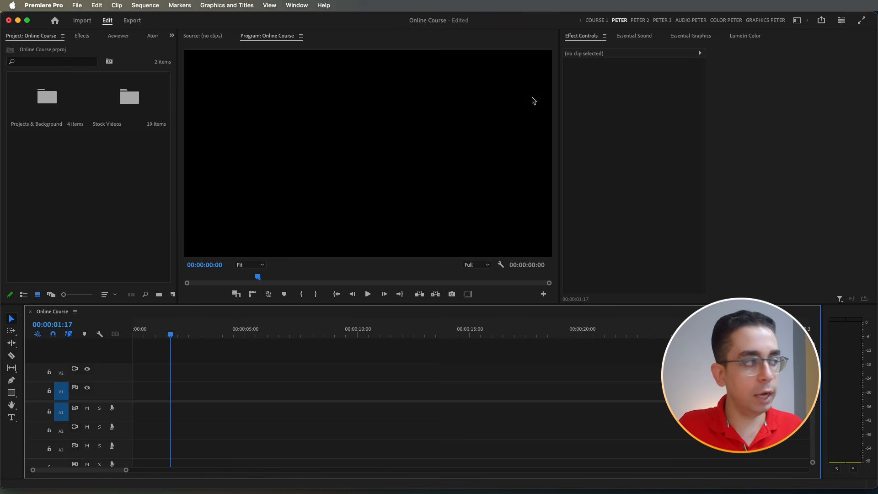
pyautogui.doubleClick(130, 98)
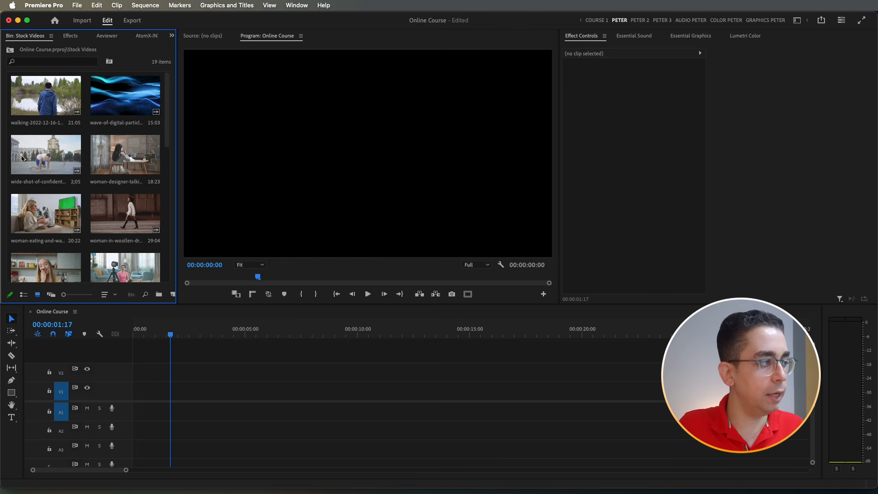
# Step: Place the woman-in-woollen-dress stock clip at the start of V1 and park the playhead at 00:00:01:12
pyautogui.click(99, 206)
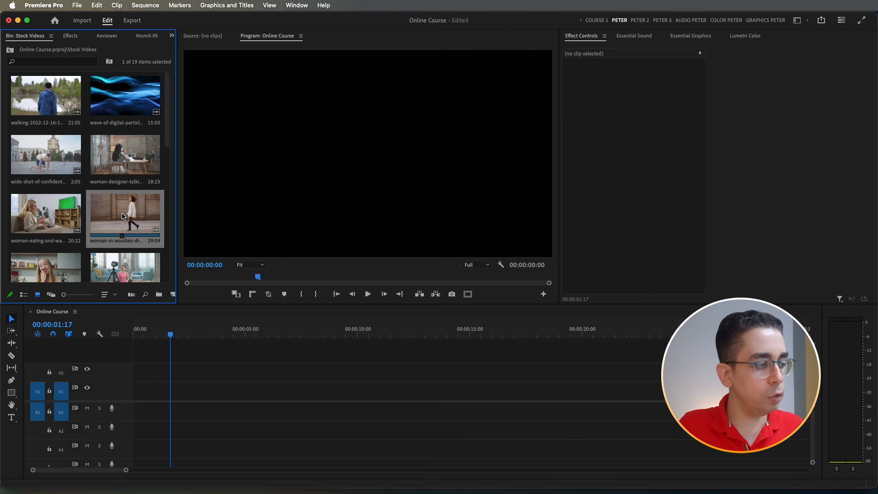
pyautogui.moveTo(124, 214); pyautogui.dragTo(134, 406)
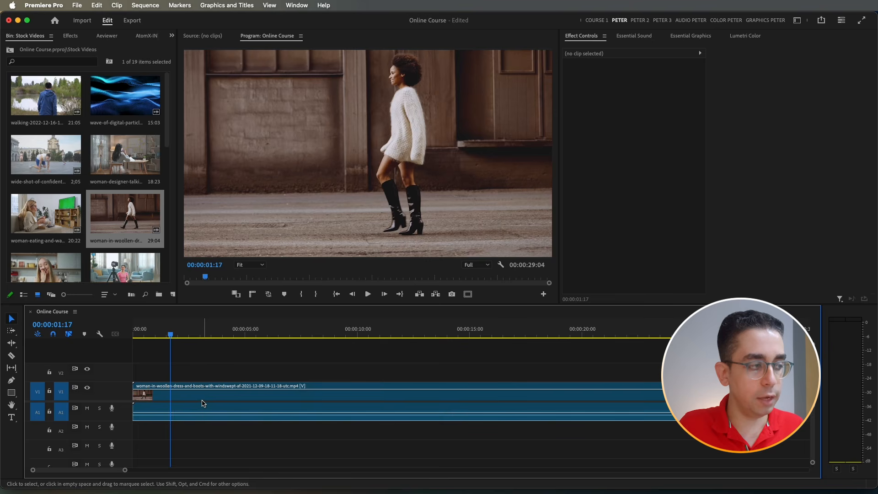
pyautogui.moveTo(177, 329)
pyautogui.mouseDown()
pyautogui.moveTo(155, 331)
pyautogui.moveTo(166, 330)
pyautogui.mouseUp()
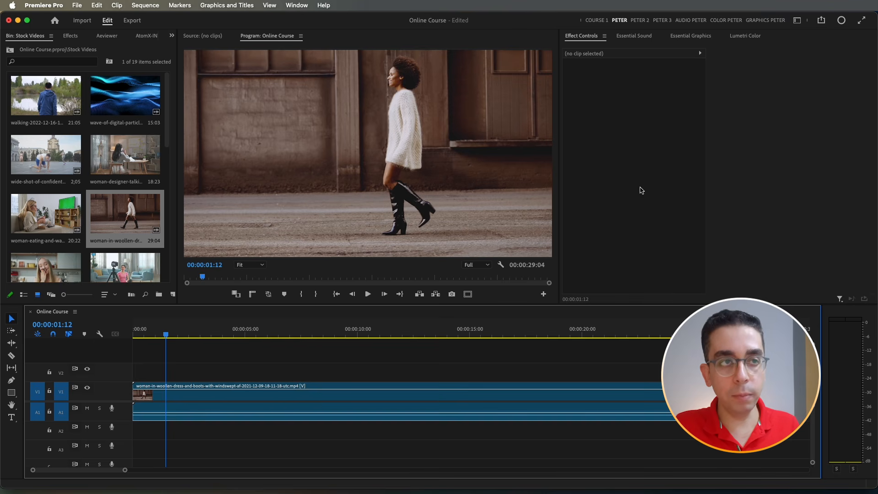
# Step: Install Lower Third.mogrt from the Desktop folder into the Essential Graphics template library
pyautogui.click(691, 35)
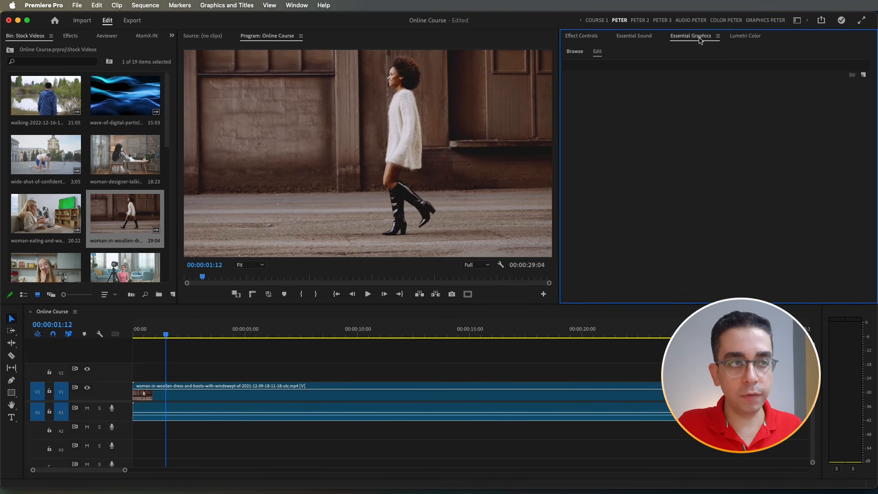
pyautogui.click(575, 53)
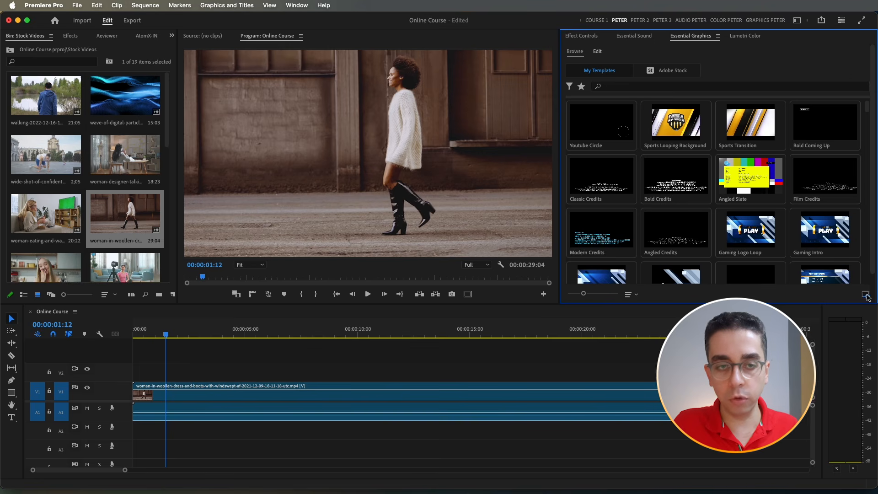
pyautogui.click(868, 296)
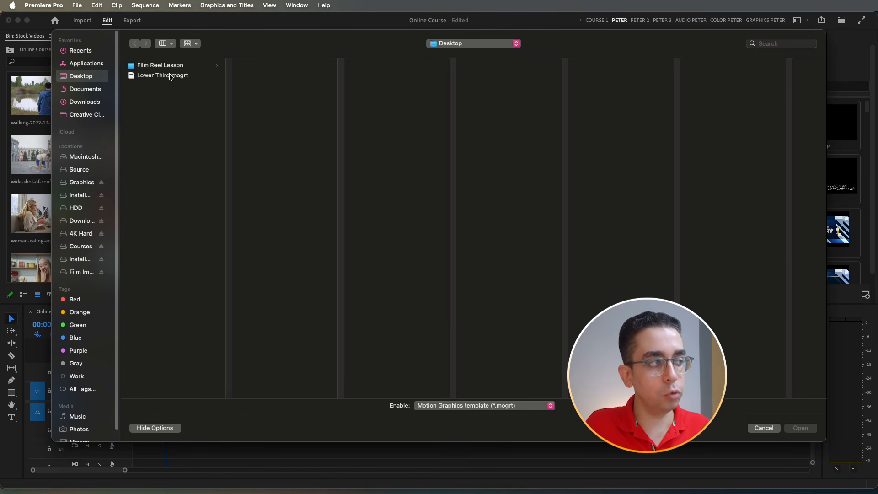
pyautogui.click(152, 77)
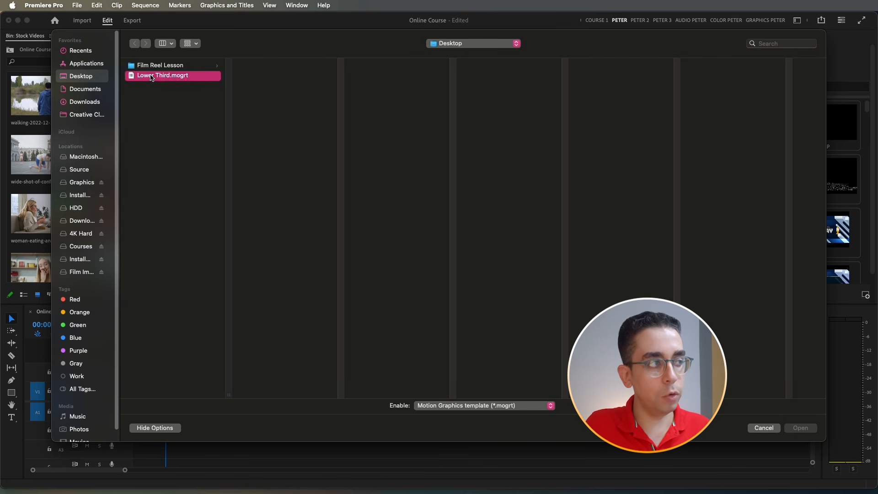
pyautogui.doubleClick(152, 75)
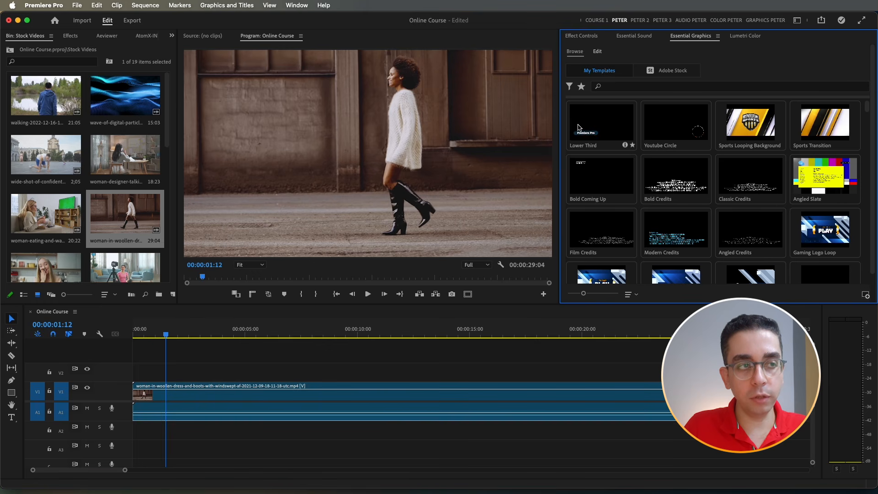
# Step: Place the Lower Third template on V2 above the footage at 00:00:01:12 and play the sequence from near its start
pyautogui.click(579, 128)
pyautogui.moveTo(573, 160); pyautogui.dragTo(170, 379)
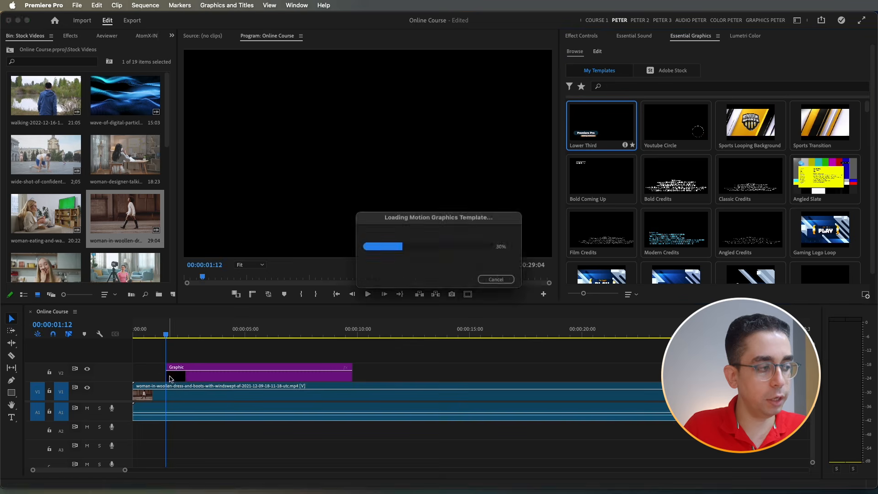
pyautogui.click(141, 333)
pyautogui.press('space')
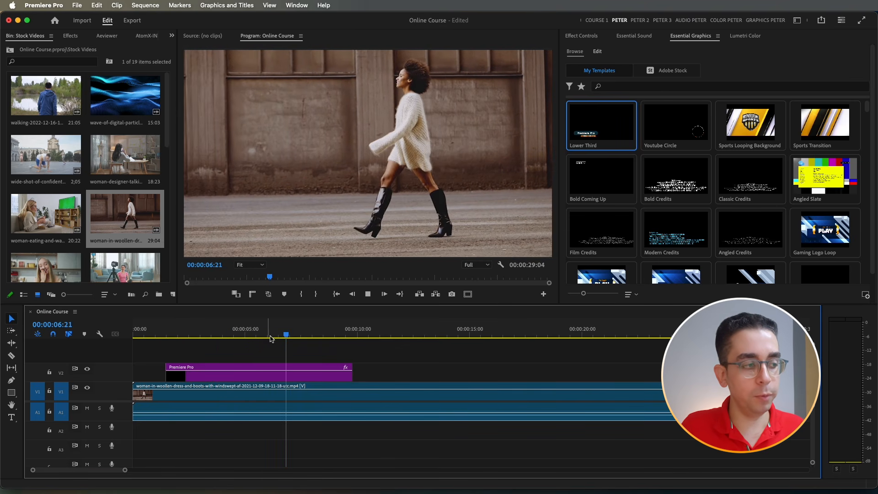
# Step: Park the playhead at 00:00:04:08 and select the lower third clip on V2 to show its editable layers
pyautogui.moveTo(270, 339); pyautogui.dragTo(229, 336)
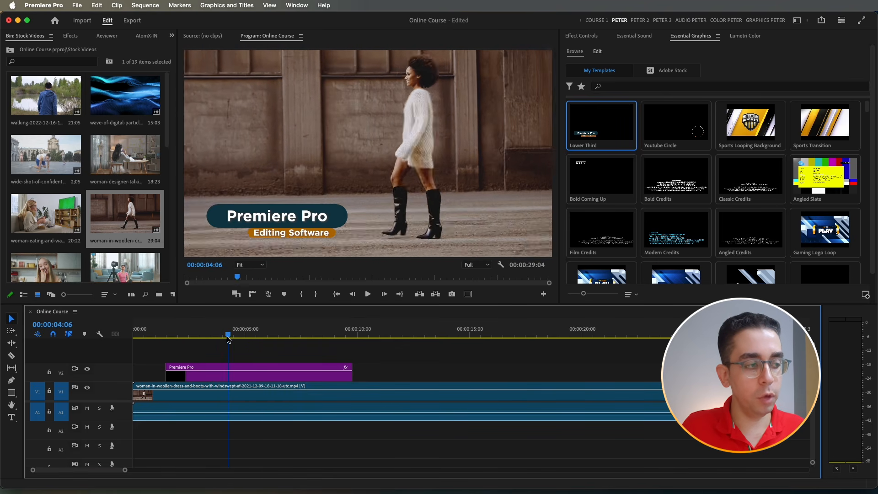
pyautogui.click(237, 379)
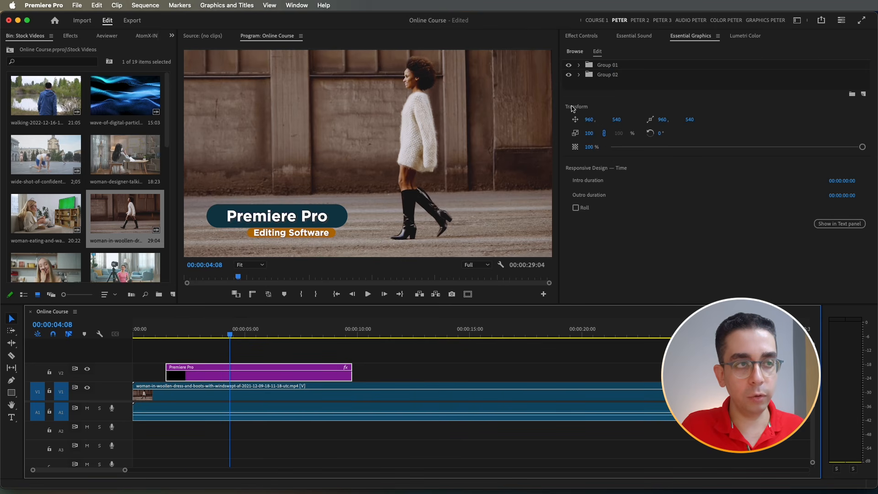